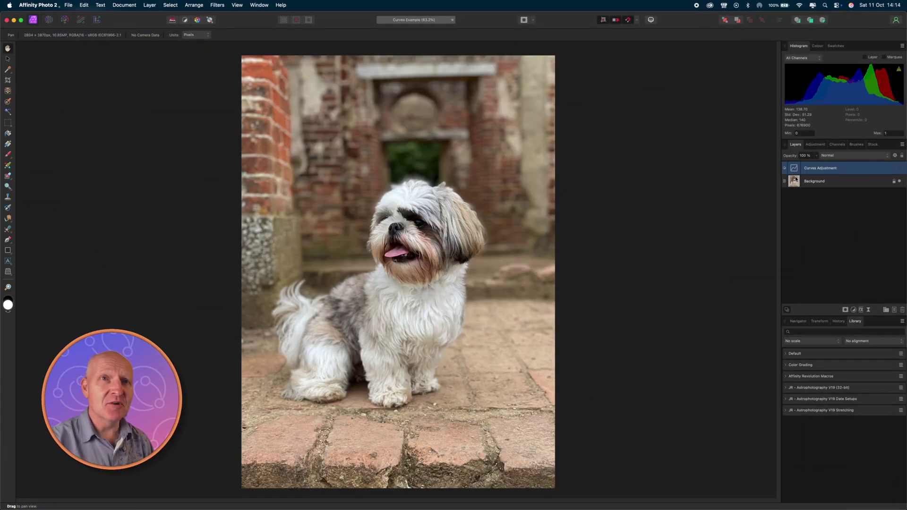
Toggle the dog photo's Curves Adjustment layer off and on to compare contrast, ending with it on.
{"action": "left_click", "coordinate": [795, 168]}
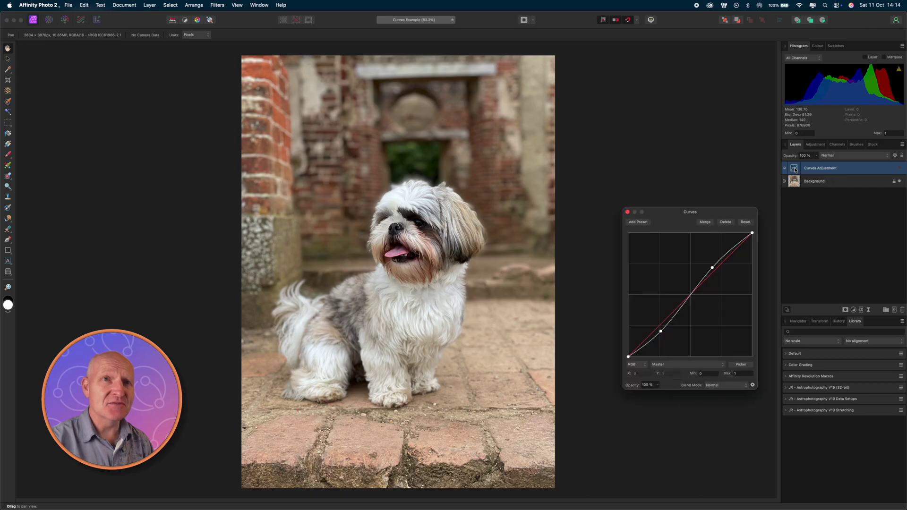
{"action": "left_click_drag", "start_coordinate": [726, 213], "coordinate": [685, 139]}
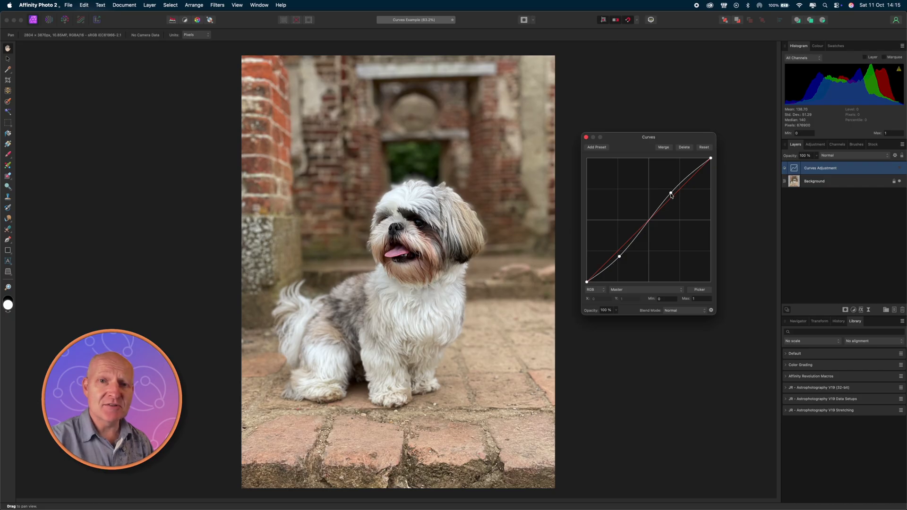
{"action": "left_click", "coordinate": [900, 169]}
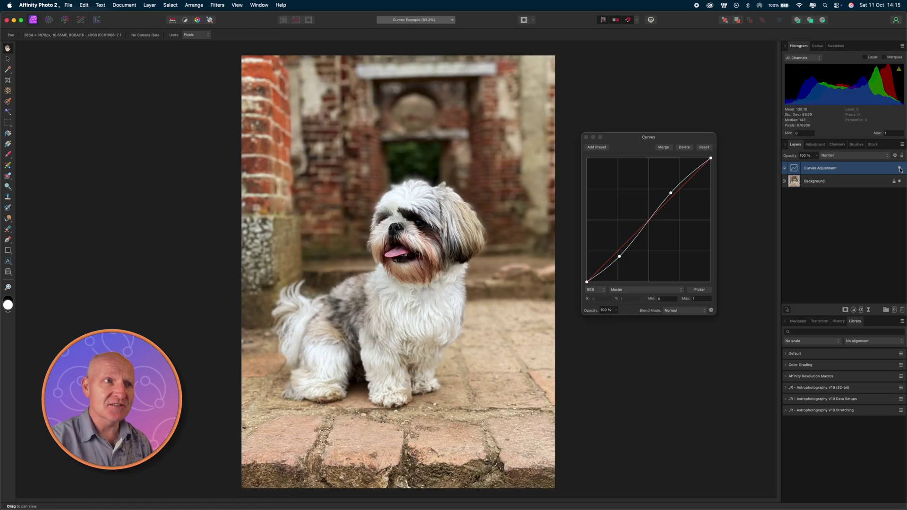
{"action": "left_click", "coordinate": [900, 169]}
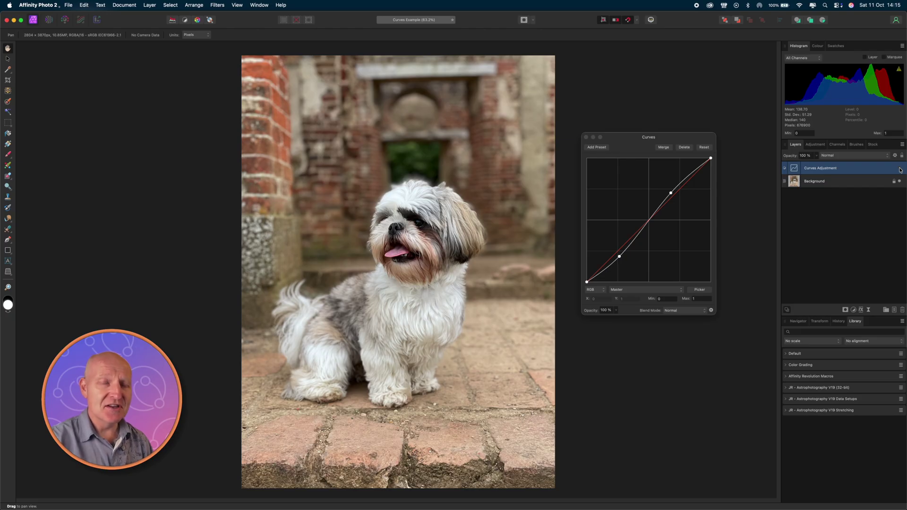
{"action": "left_click", "coordinate": [899, 168]}
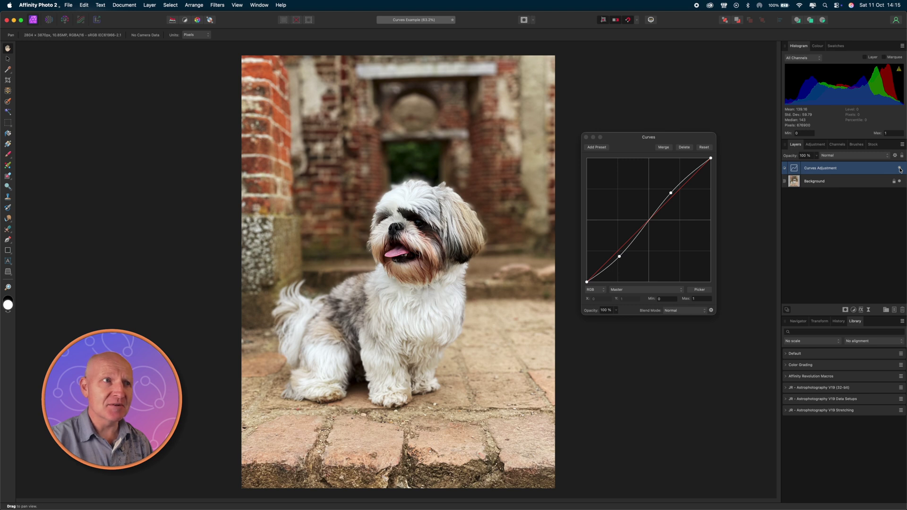
{"action": "left_click", "coordinate": [899, 169]}
{"action": "left_click", "coordinate": [899, 168]}
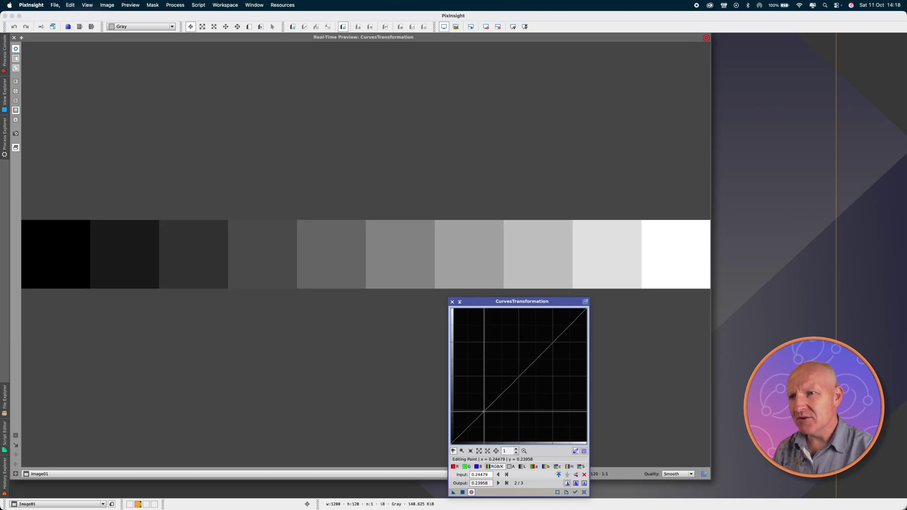
Add an S-curve in CurvesTransformation, with shadows pulled down and highlights lifted, then compare the preview with and without it.
{"action": "left_click_drag", "start_coordinate": [487, 409], "coordinate": [487, 418]}
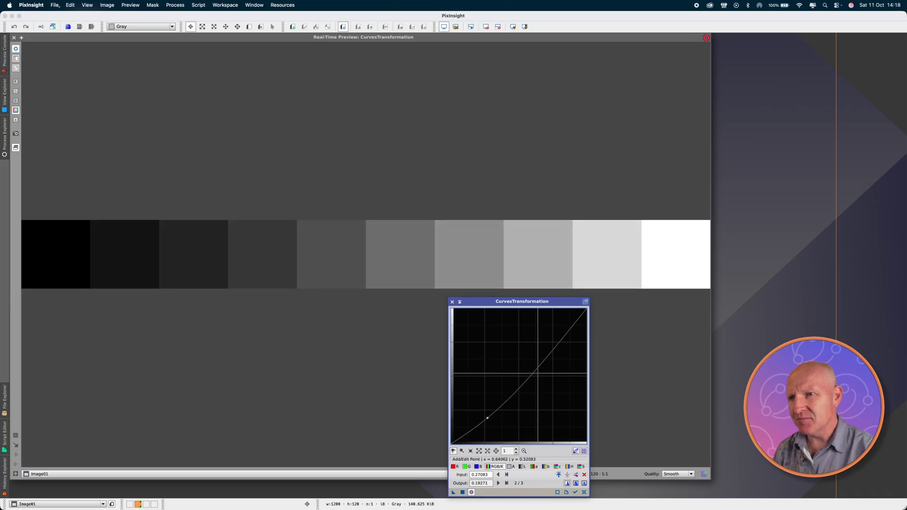
{"action": "mouse_move", "coordinate": [555, 345]}
{"action": "left_mouse_down"}
{"action": "mouse_move", "coordinate": [550, 322]}
{"action": "mouse_move", "coordinate": [542, 332]}
{"action": "left_mouse_up"}
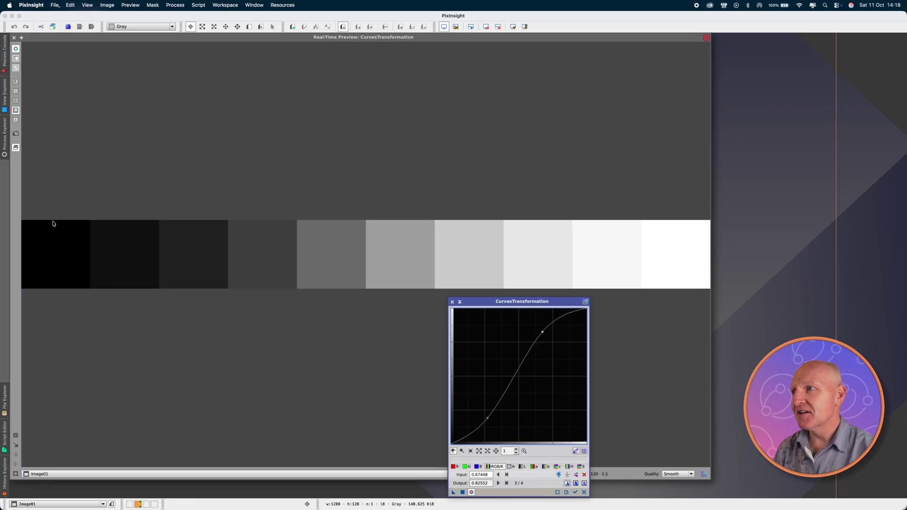
{"action": "left_click", "coordinate": [16, 49]}
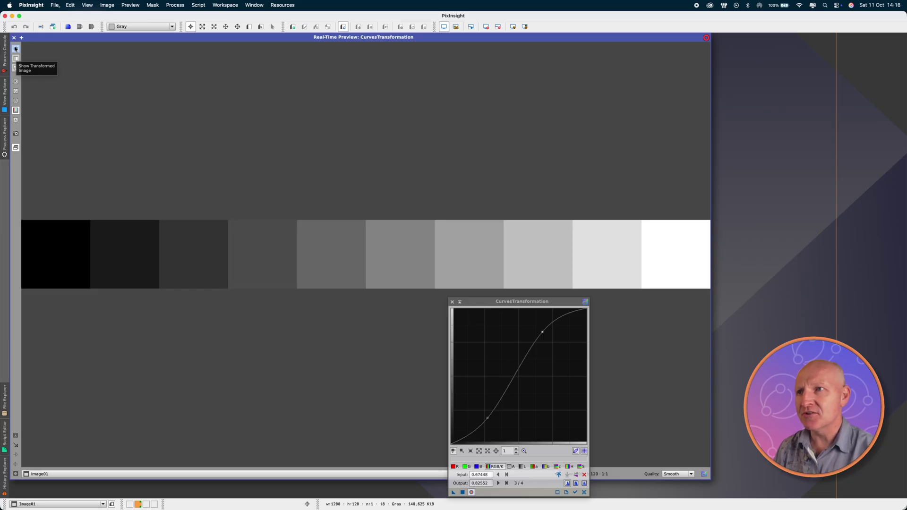
{"action": "left_click", "coordinate": [16, 49]}
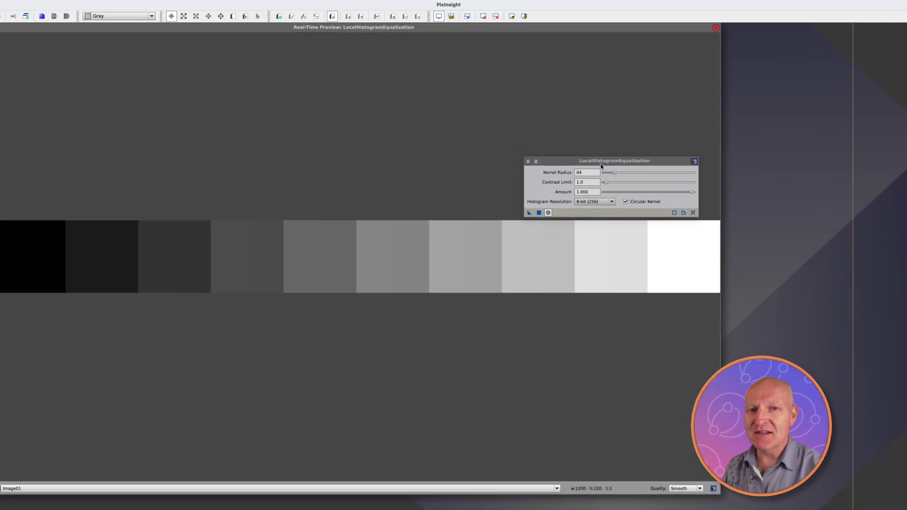
Raise the LocalHistogramEqualization Contrast Limit through 20 and 22 to 25 while watching the gray steps preview.
{"action": "left_click_drag", "start_coordinate": [603, 162], "coordinate": [686, 111]}
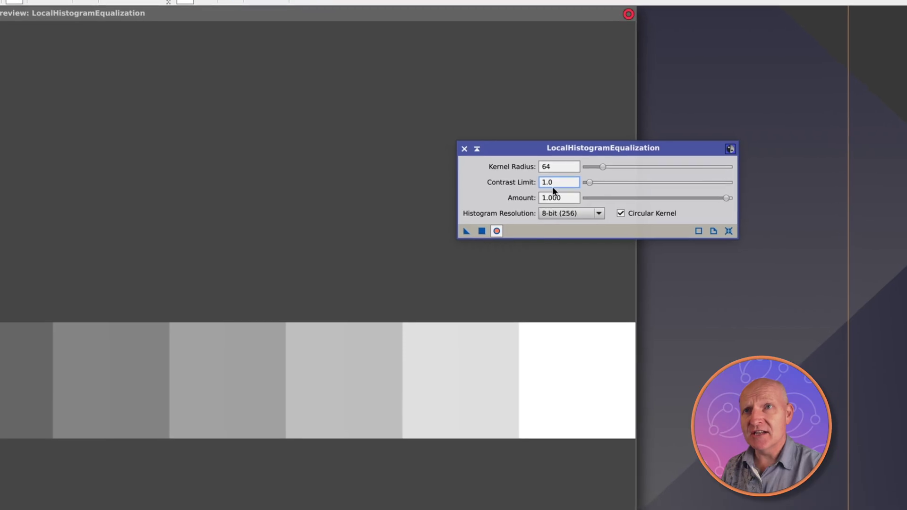
{"action": "mouse_move", "coordinate": [557, 185]}
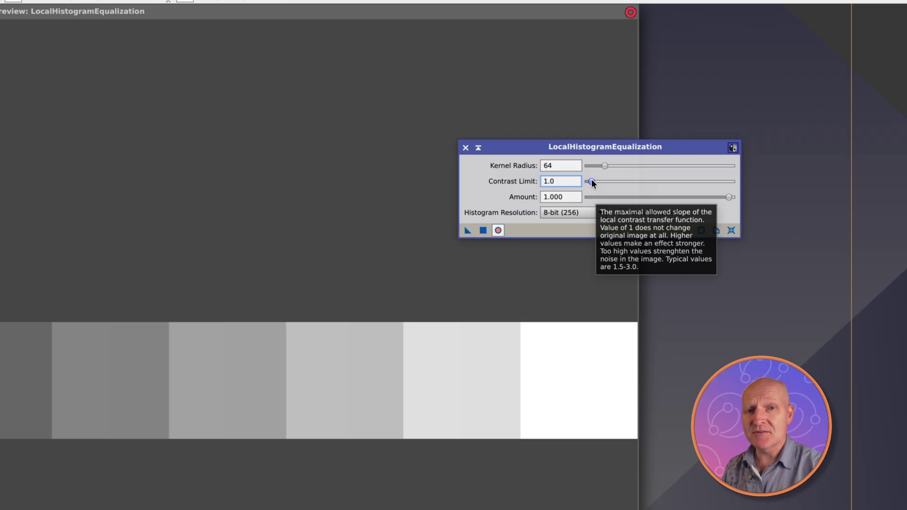
{"action": "left_click_drag", "start_coordinate": [592, 181], "coordinate": [633, 182]}
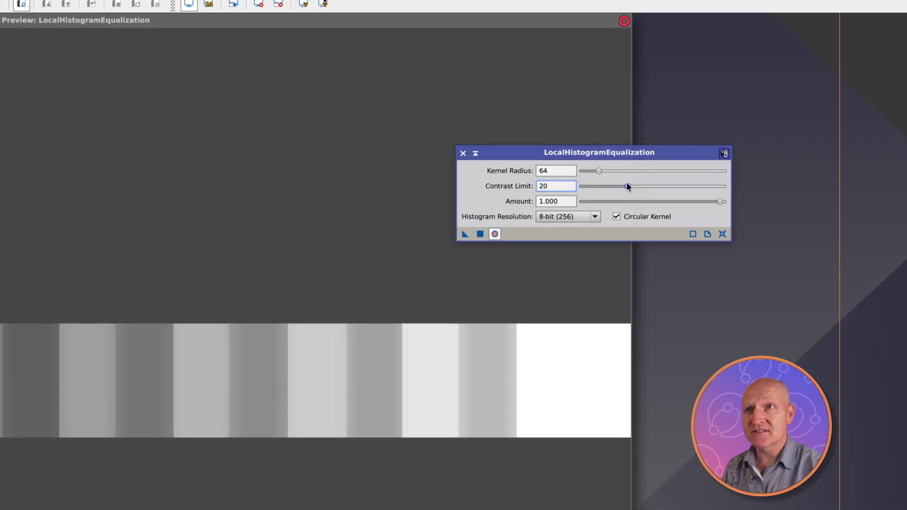
{"action": "left_click_drag", "start_coordinate": [627, 186], "coordinate": [631, 186]}
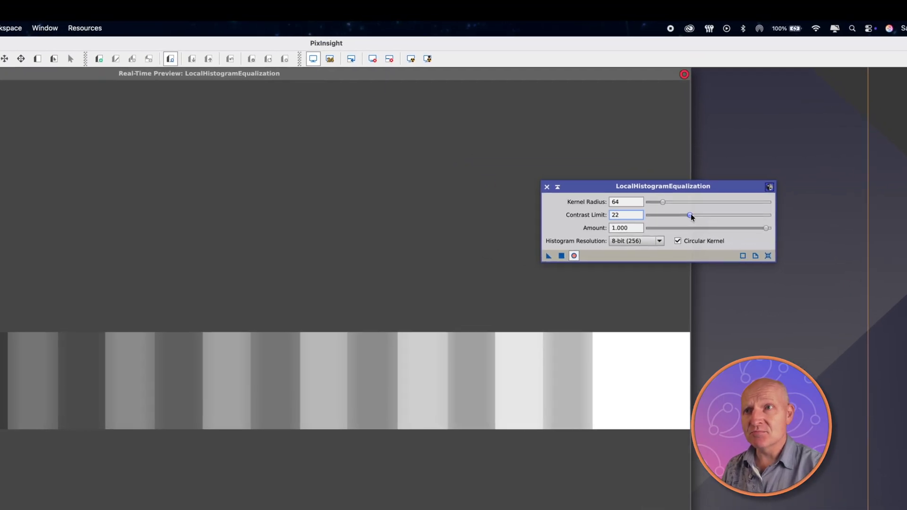
{"action": "left_click_drag", "start_coordinate": [690, 215], "coordinate": [695, 216]}
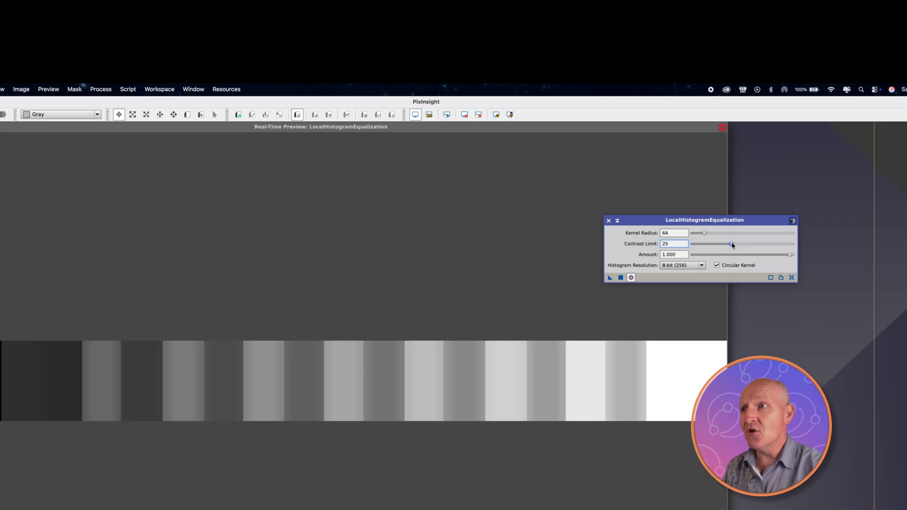
Try Contrast Limit values of 14 and 10, reset it to 1.0, and close LocalHistogramEqualization.
{"action": "left_click_drag", "start_coordinate": [732, 245], "coordinate": [683, 246]}
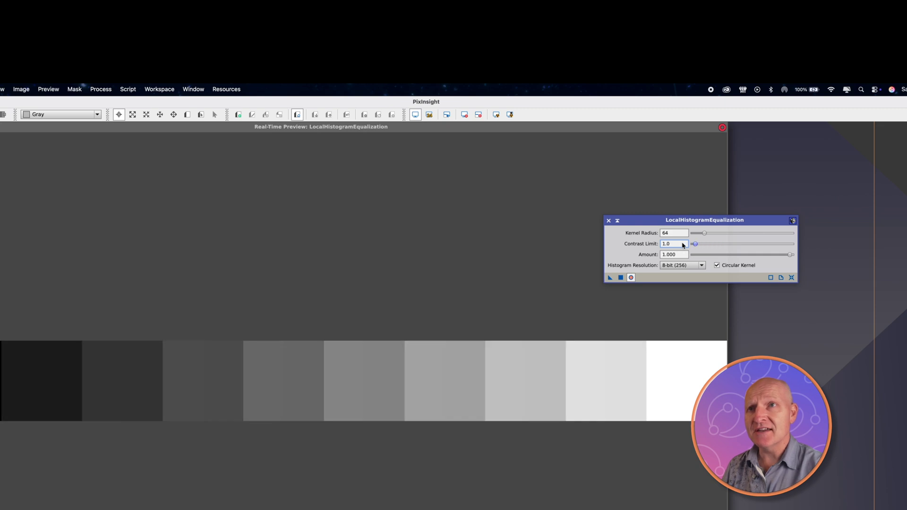
{"action": "left_click", "coordinate": [680, 245]}
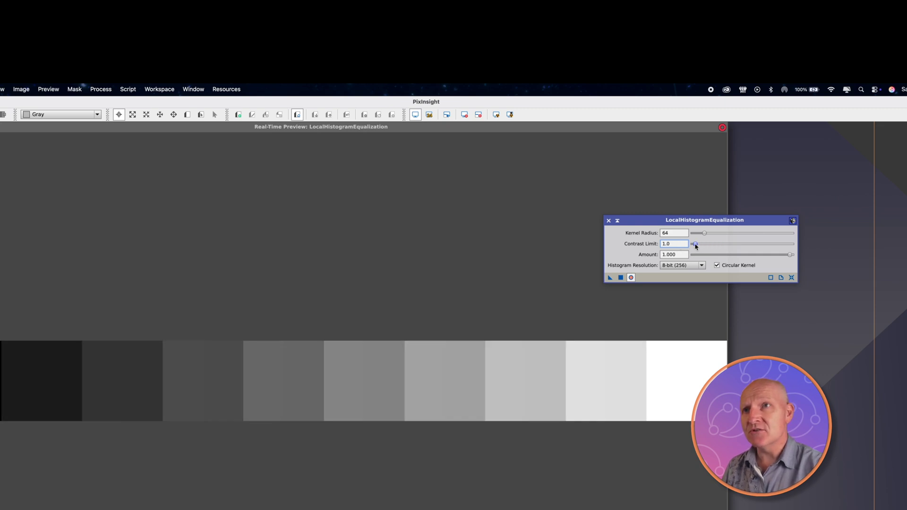
{"action": "mouse_move", "coordinate": [695, 245]}
{"action": "left_mouse_down"}
{"action": "mouse_move", "coordinate": [727, 244]}
{"action": "mouse_move", "coordinate": [695, 246]}
{"action": "left_mouse_up"}
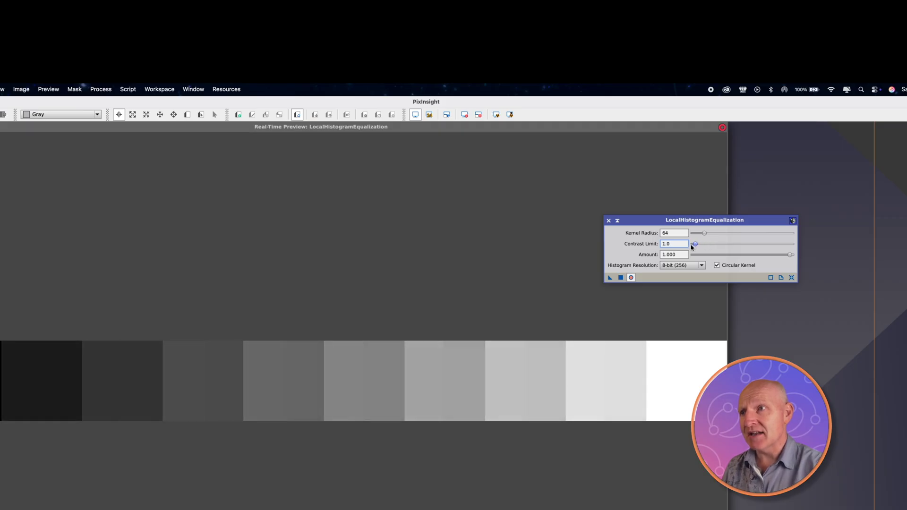
{"action": "mouse_move", "coordinate": [691, 247]}
{"action": "left_mouse_down"}
{"action": "mouse_move", "coordinate": [773, 239]}
{"action": "mouse_move", "coordinate": [708, 253]}
{"action": "left_mouse_up"}
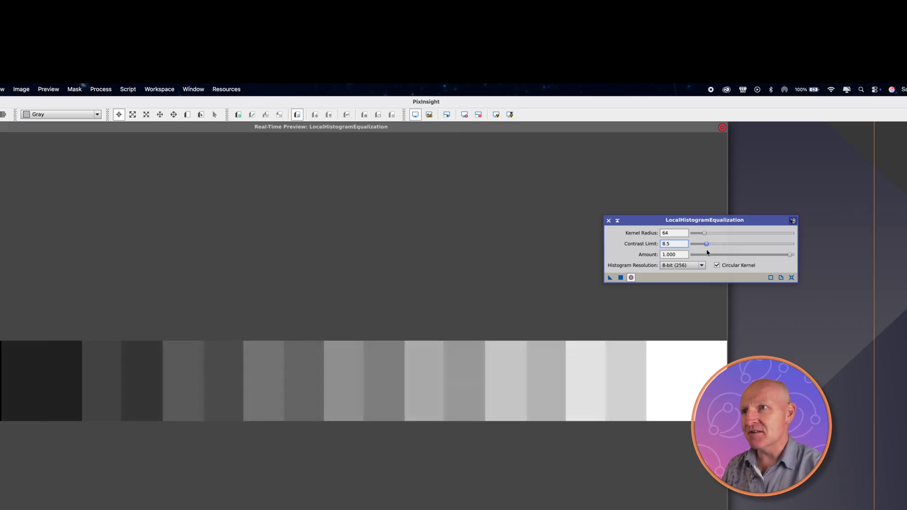
{"action": "mouse_move", "coordinate": [707, 252]}
{"action": "left_mouse_down"}
{"action": "mouse_move", "coordinate": [678, 253]}
{"action": "mouse_move", "coordinate": [739, 246]}
{"action": "mouse_move", "coordinate": [695, 246]}
{"action": "left_mouse_up"}
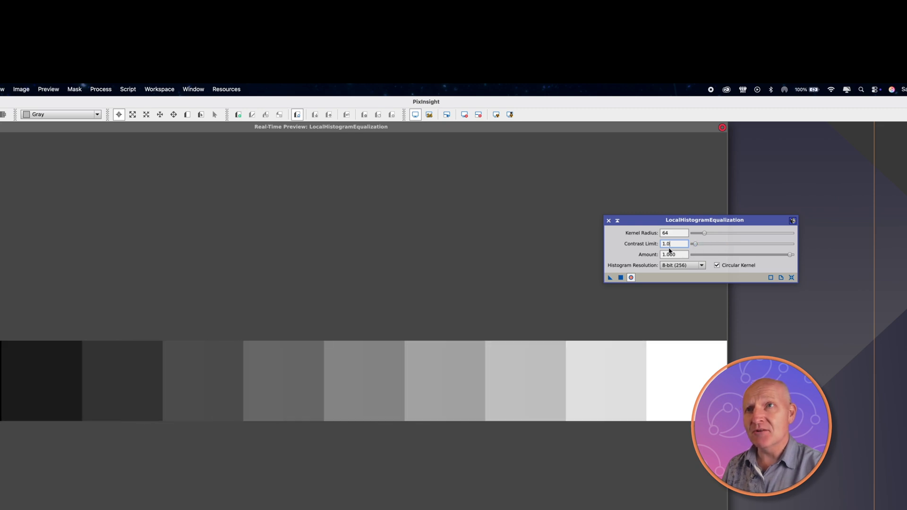
{"action": "left_click", "coordinate": [609, 221]}
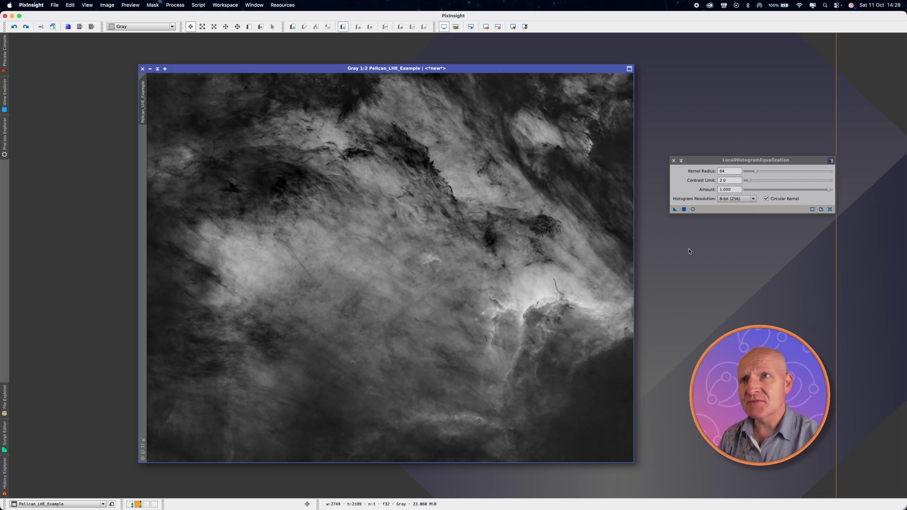
Preview the radius-64, limit-2.0 equalization live on the Pelican image, then pull Amount down from 1.000.
{"action": "left_click", "coordinate": [693, 210]}
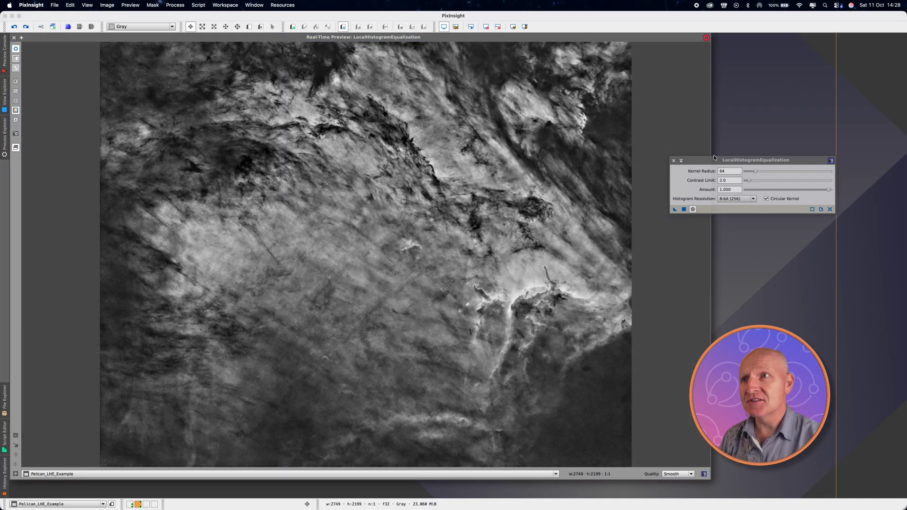
{"action": "left_click_drag", "start_coordinate": [714, 159], "coordinate": [751, 118]}
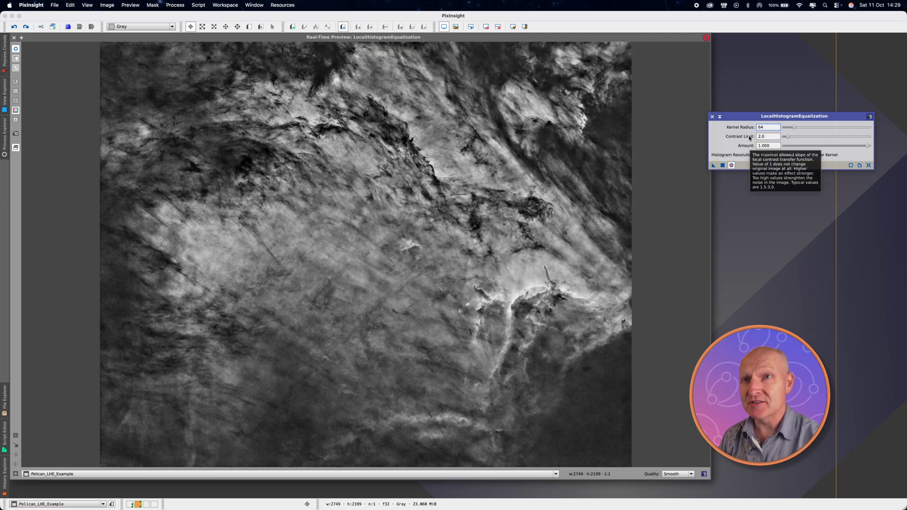
{"action": "mouse_move", "coordinate": [742, 145]}
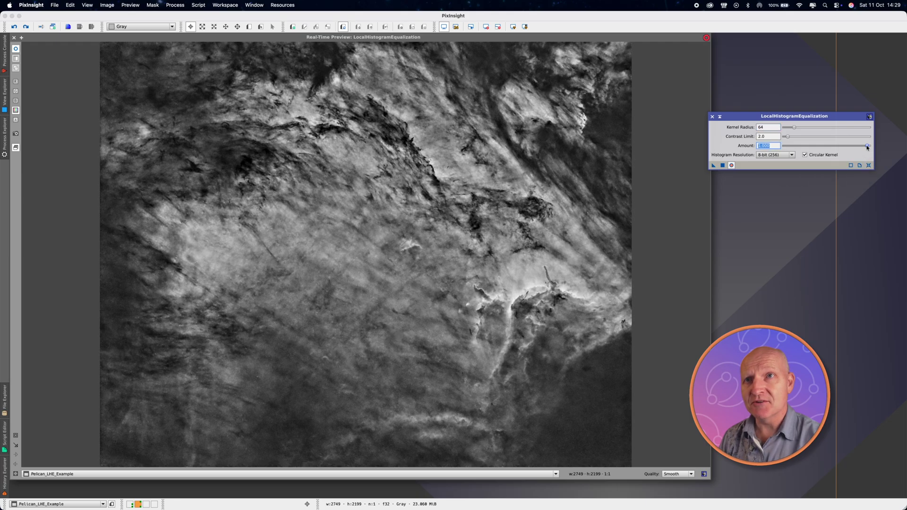
{"action": "left_click_drag", "start_coordinate": [868, 147], "coordinate": [798, 151]}
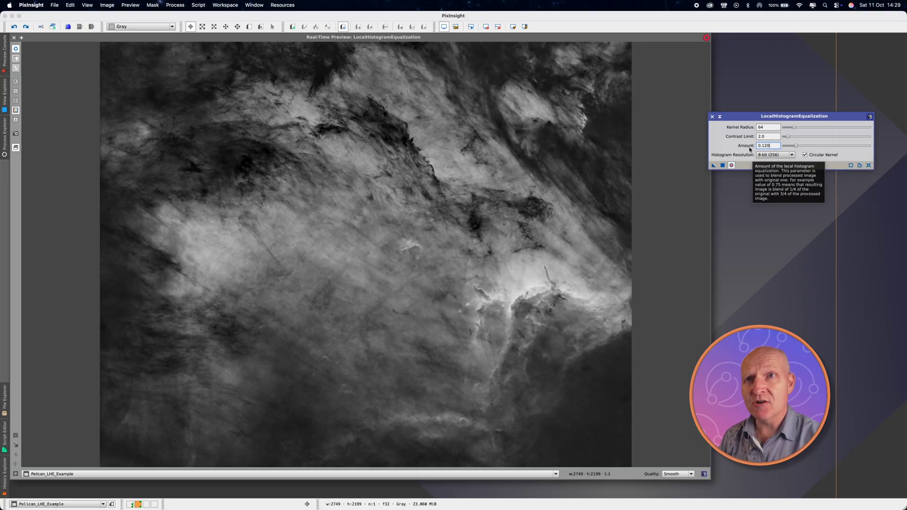
Adjust the LocalHistogramEqualization Amount slider so it settles at 0.250.
{"action": "left_click_drag", "start_coordinate": [795, 146], "coordinate": [807, 148]}
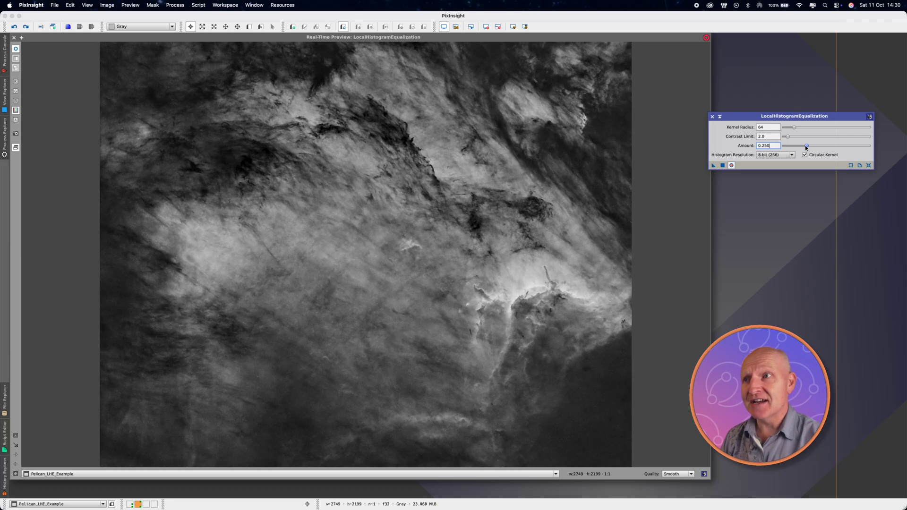
Lower the Amount to 0.140 and bring the Pelican real-time preview to the front.
{"action": "left_click", "coordinate": [807, 147]}
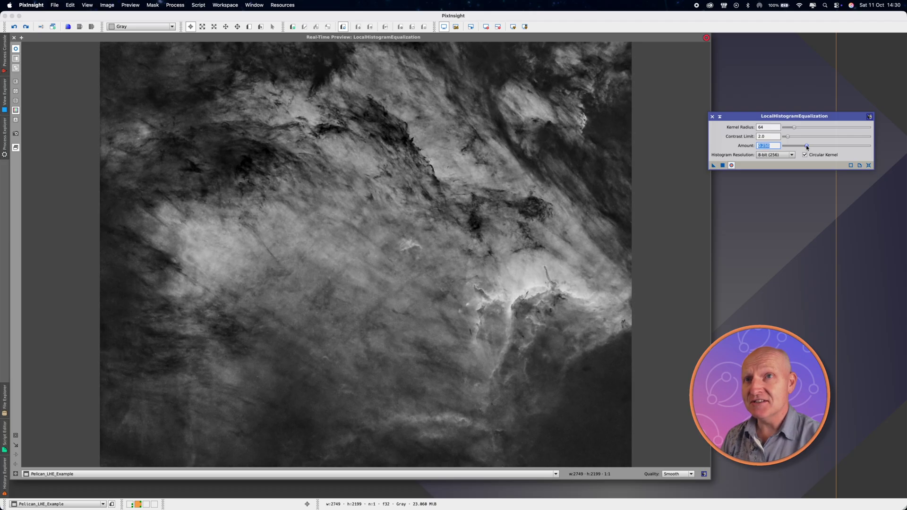
{"action": "left_click_drag", "start_coordinate": [806, 147], "coordinate": [797, 147]}
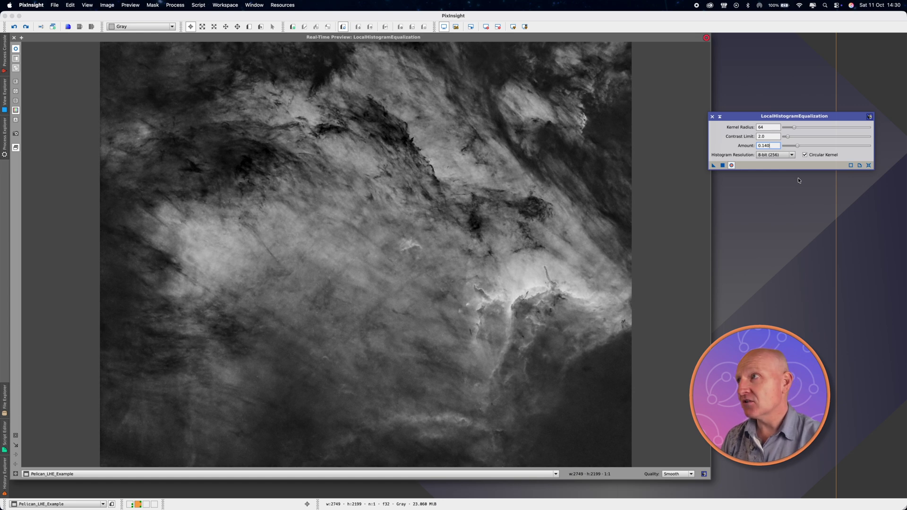
{"action": "left_click", "coordinate": [15, 49]}
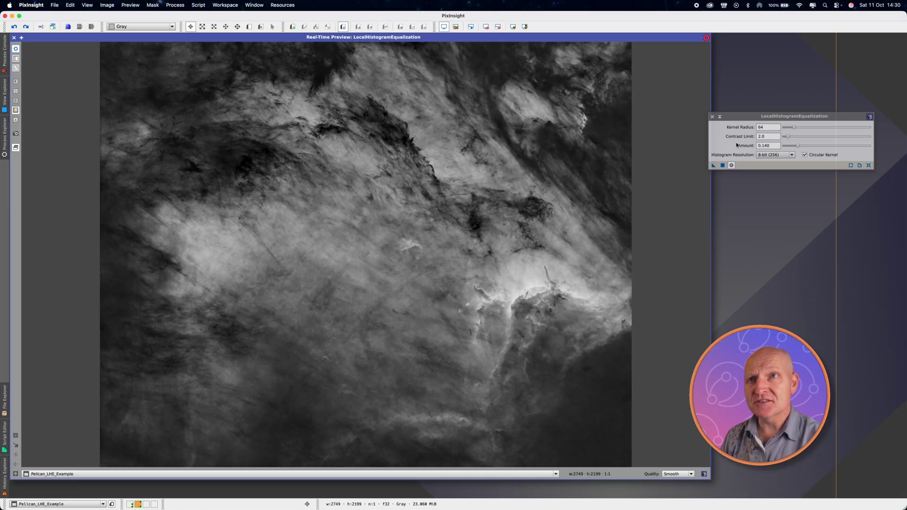
{"action": "mouse_move", "coordinate": [739, 145]}
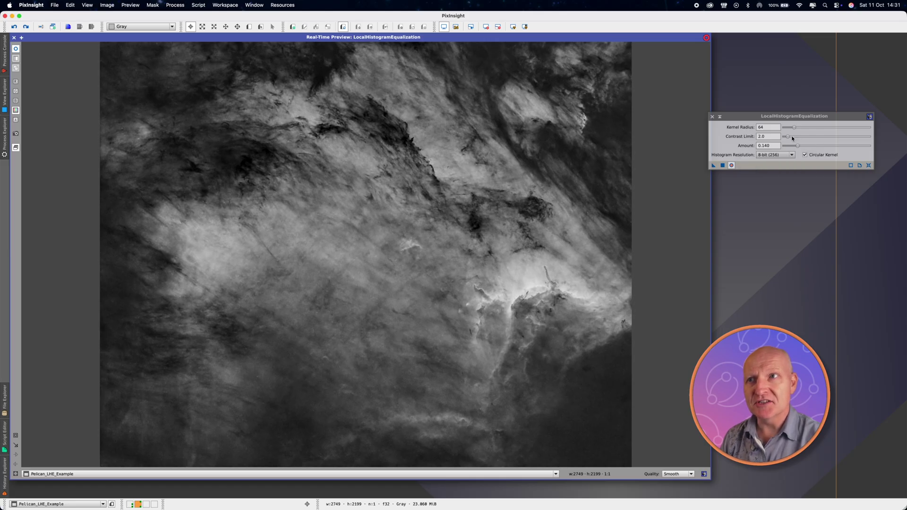
{"action": "left_click_drag", "start_coordinate": [788, 137], "coordinate": [905, 133]}
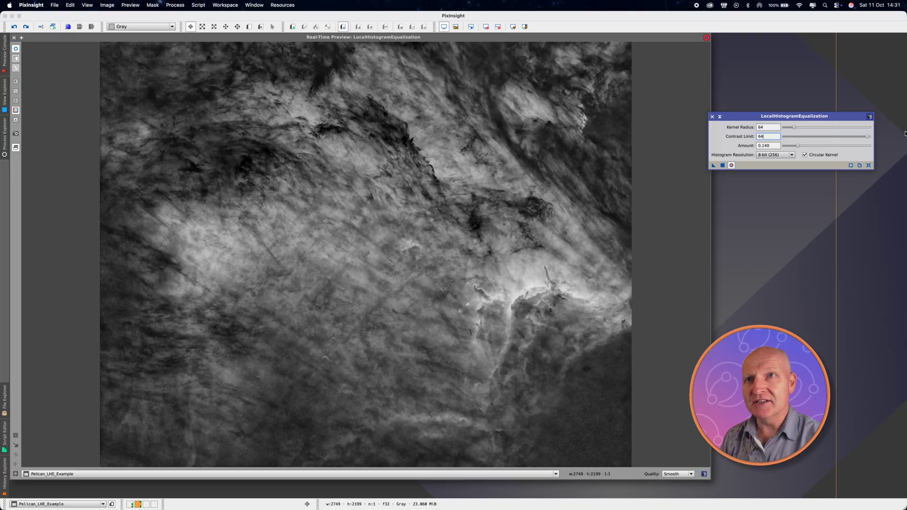
{"action": "left_click_drag", "start_coordinate": [905, 134], "coordinate": [788, 138]}
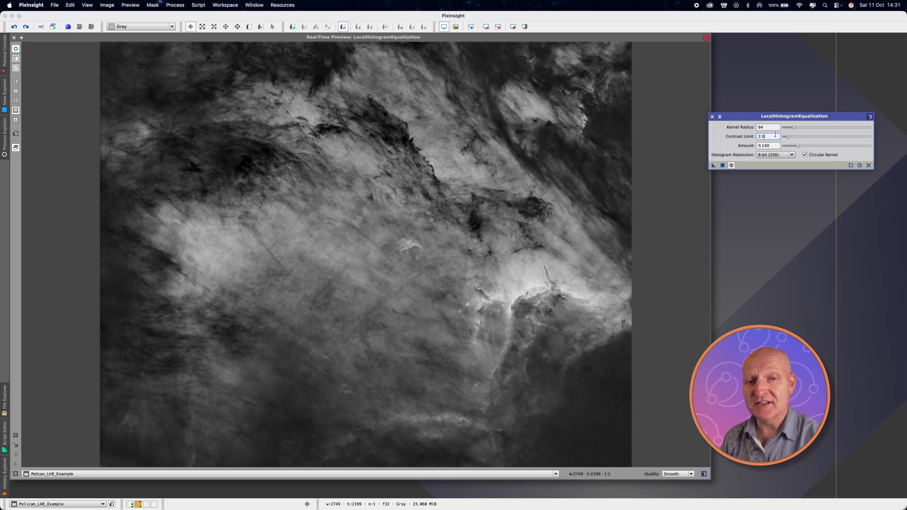
{"action": "left_click", "coordinate": [763, 127]}
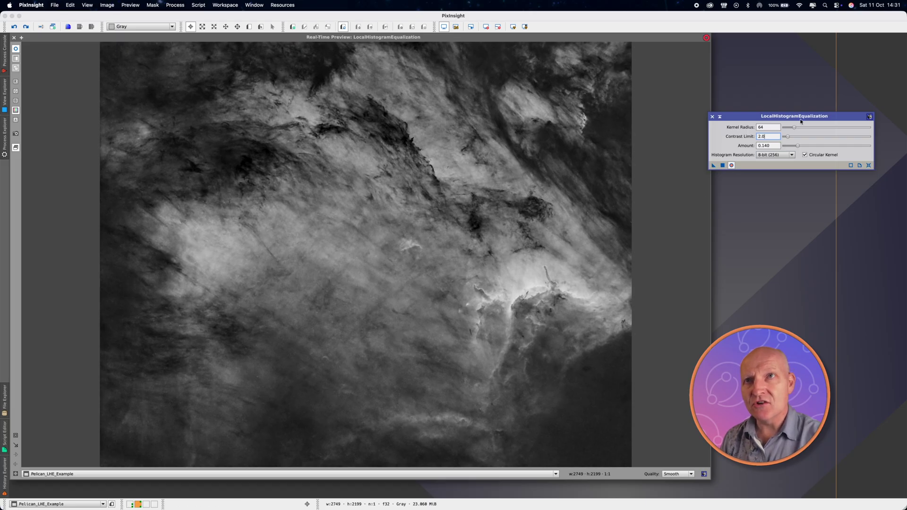
{"action": "left_click_drag", "start_coordinate": [796, 127], "coordinate": [790, 128]}
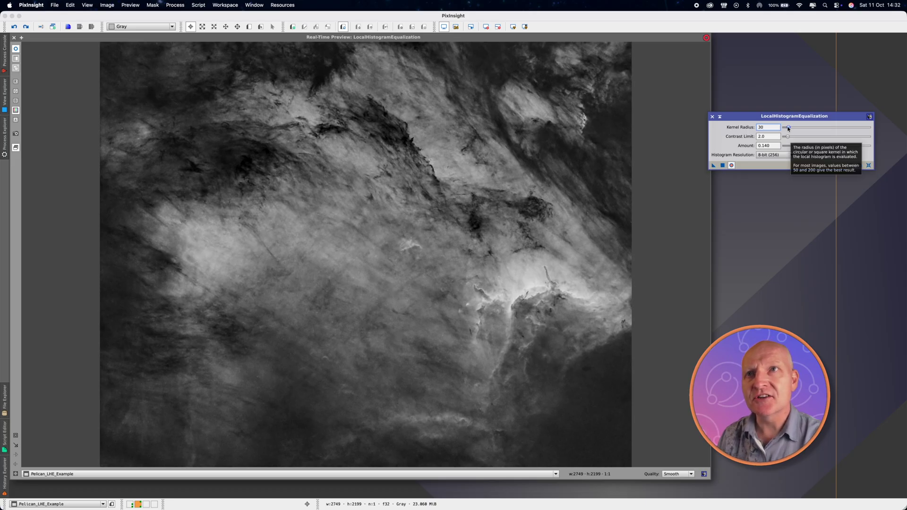
{"action": "left_click_drag", "start_coordinate": [787, 126], "coordinate": [792, 127]}
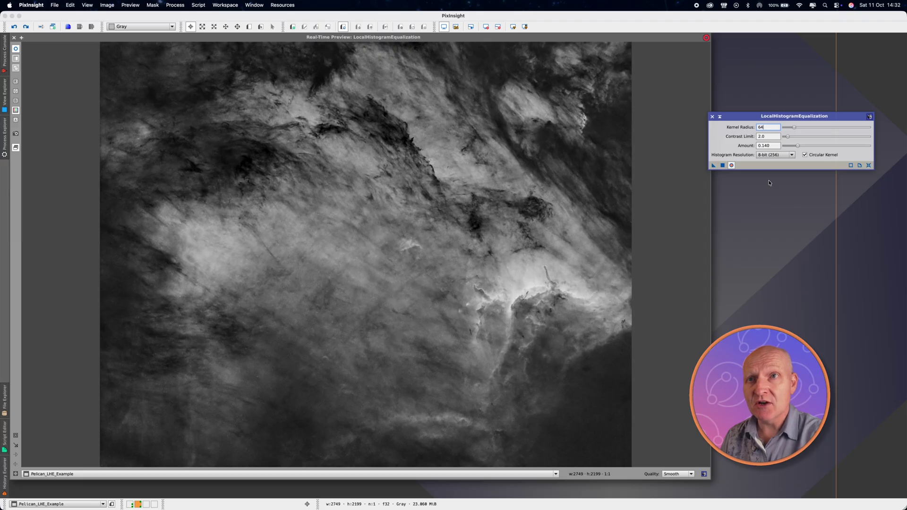
{"action": "left_click", "coordinate": [792, 156]}
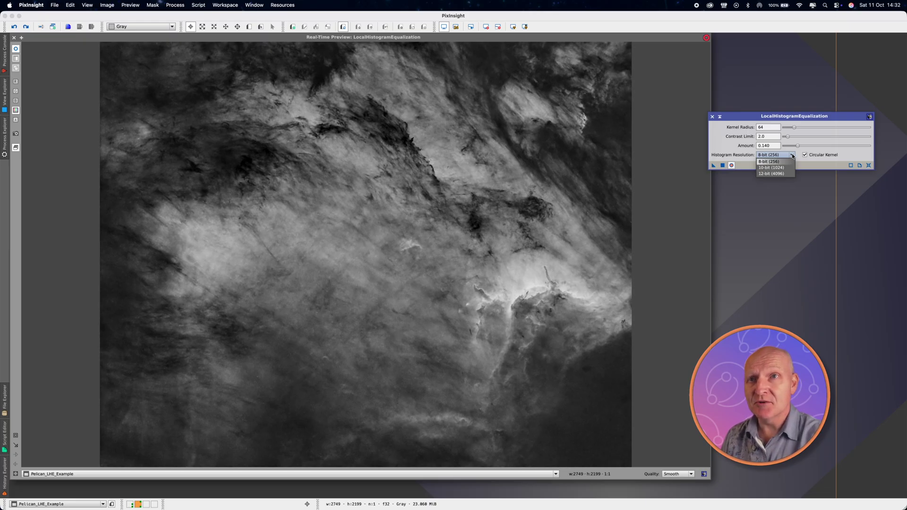
{"action": "left_click", "coordinate": [497, 146]}
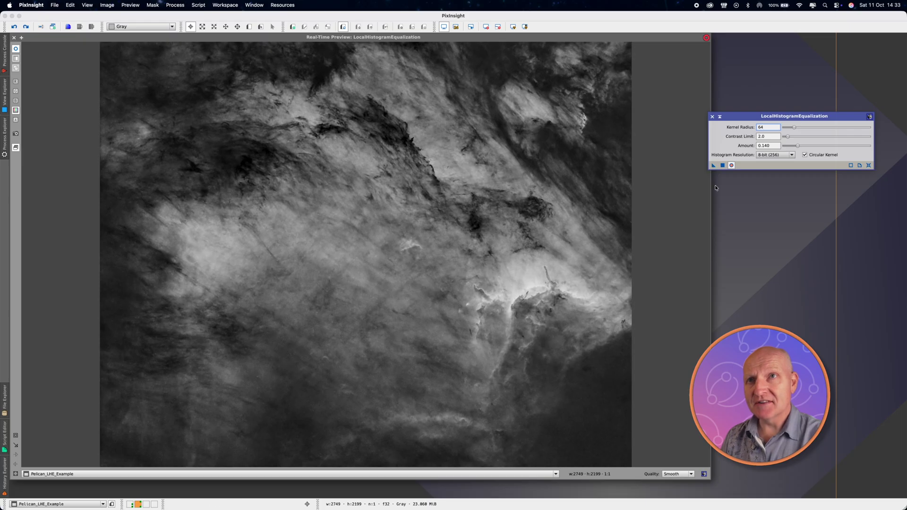
Apply the radius-64 equalization to Pelican_LHE_Example and compare before and after with undo and redo.
{"action": "left_click", "coordinate": [723, 165]}
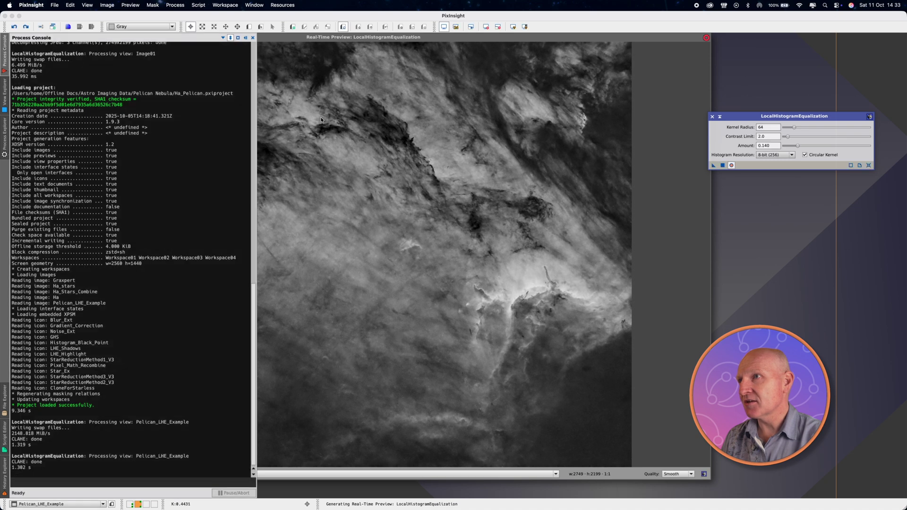
{"action": "left_click", "coordinate": [14, 39]}
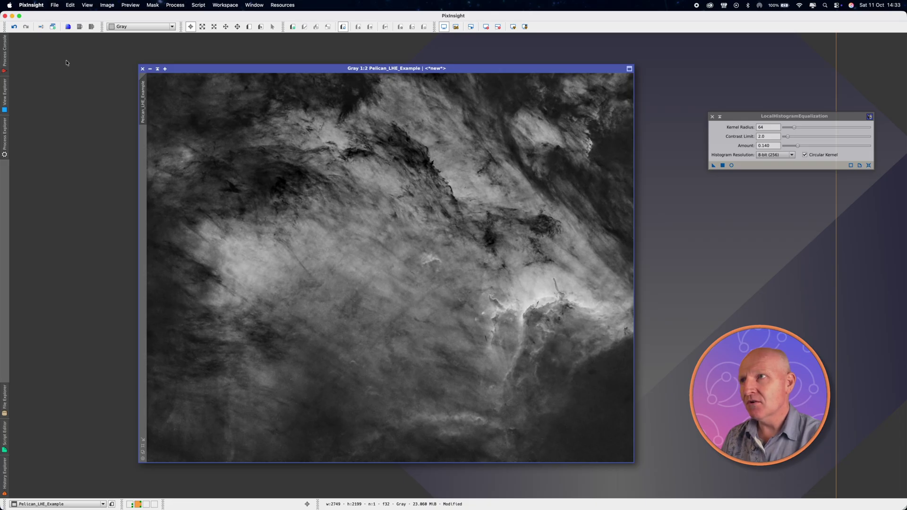
{"action": "left_click", "coordinate": [13, 28]}
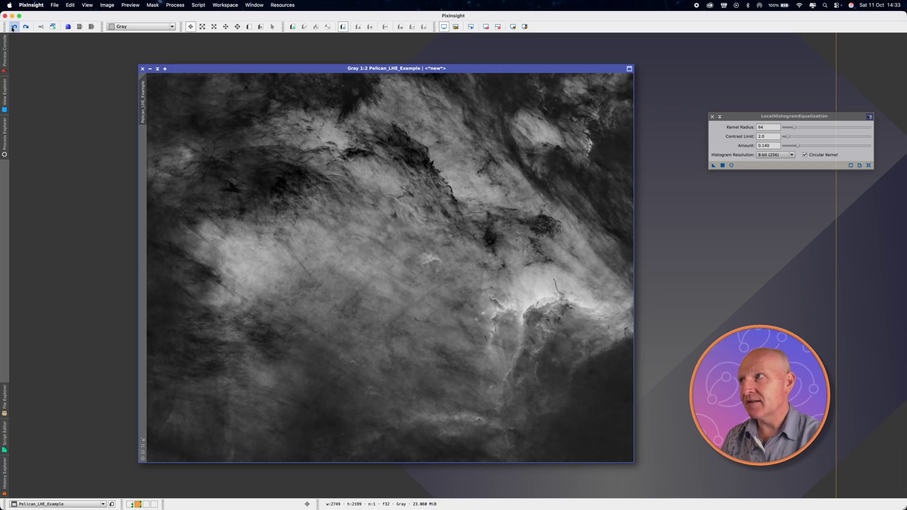
{"action": "left_click", "coordinate": [25, 28]}
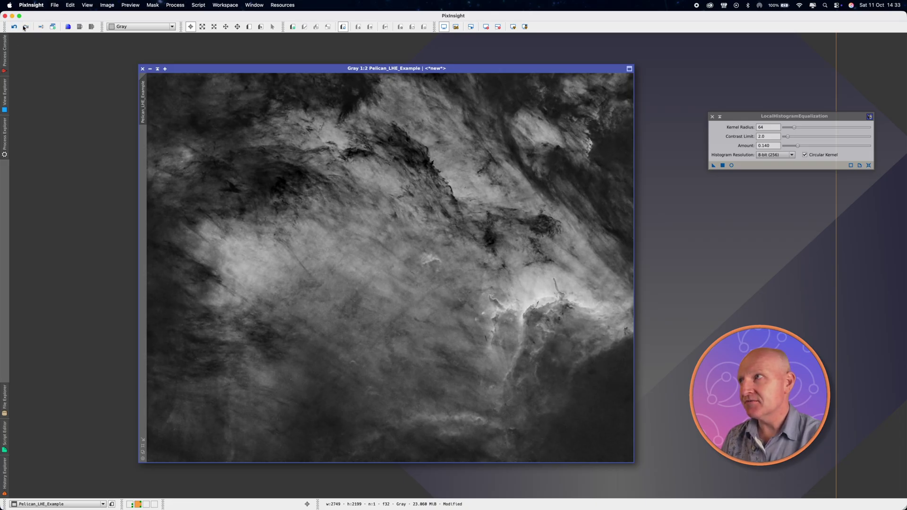
{"action": "left_click", "coordinate": [14, 27]}
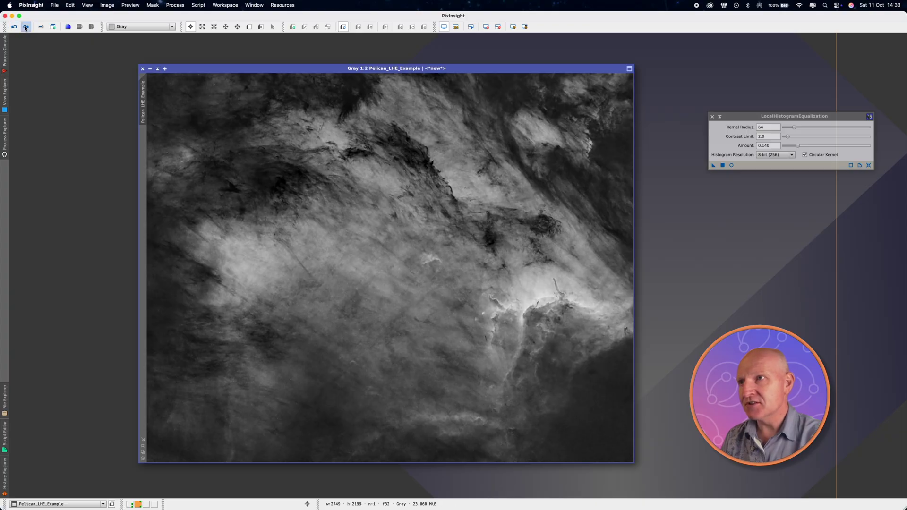
{"action": "left_click", "coordinate": [26, 28]}
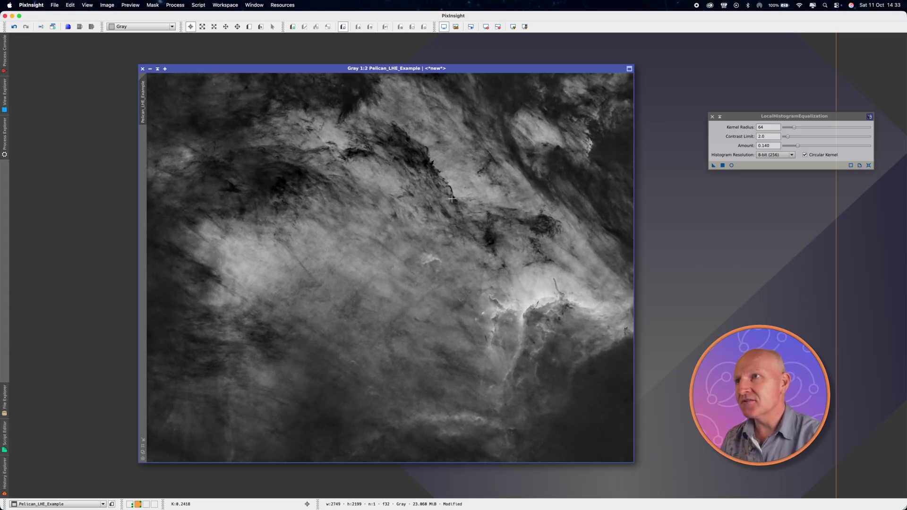
Zoom in and repeat the undo/redo comparison, leaving the radius-64 equalization applied.
{"action": "scroll", "coordinate": [452, 199], "scroll_direction": "up", "scroll_amount": 1}
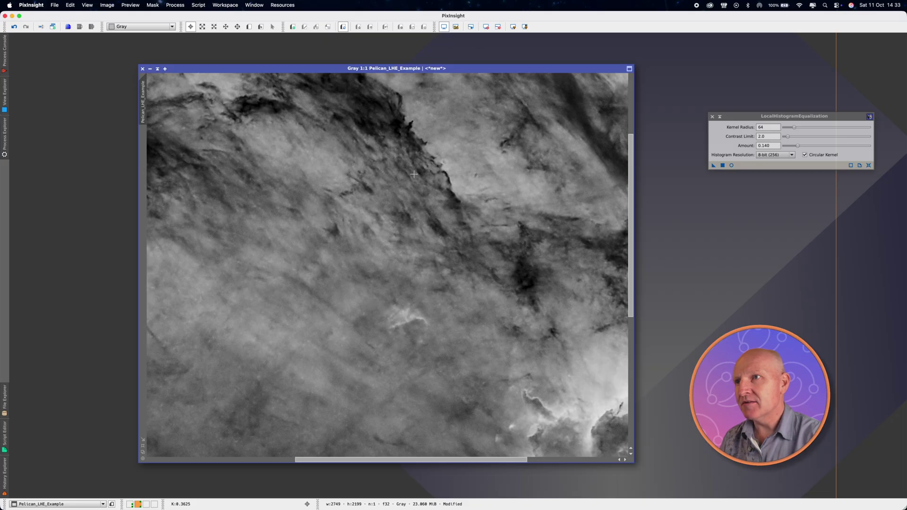
{"action": "scroll", "coordinate": [408, 167], "scroll_direction": "up", "scroll_amount": 3}
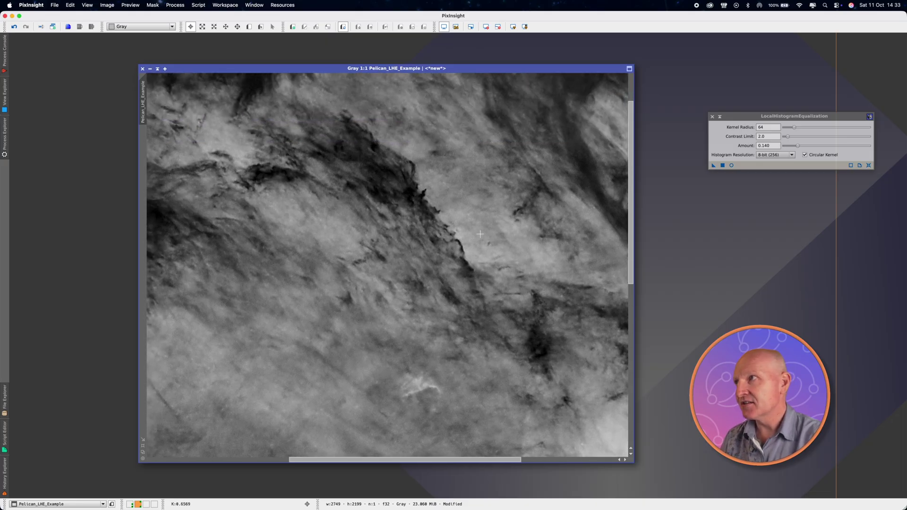
{"action": "left_click", "coordinate": [13, 27]}
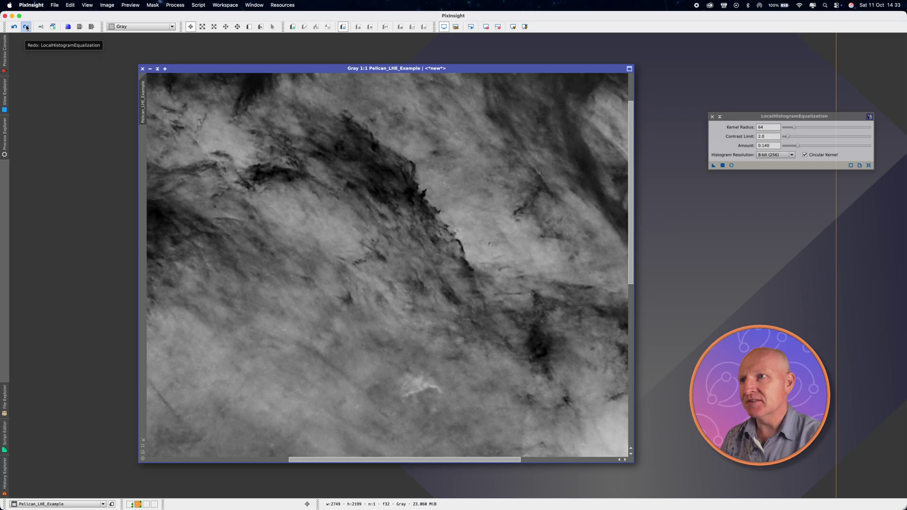
{"action": "left_click", "coordinate": [26, 27]}
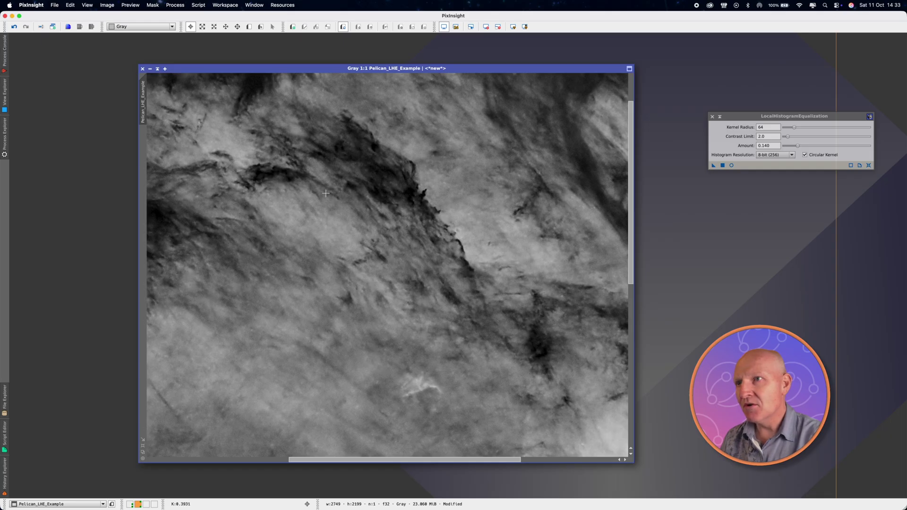
{"action": "left_click", "coordinate": [14, 28]}
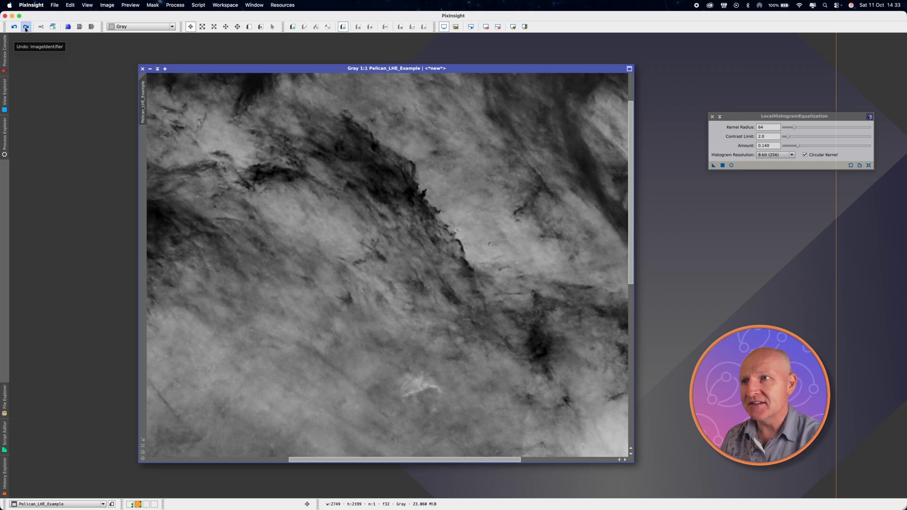
{"action": "left_click", "coordinate": [26, 27]}
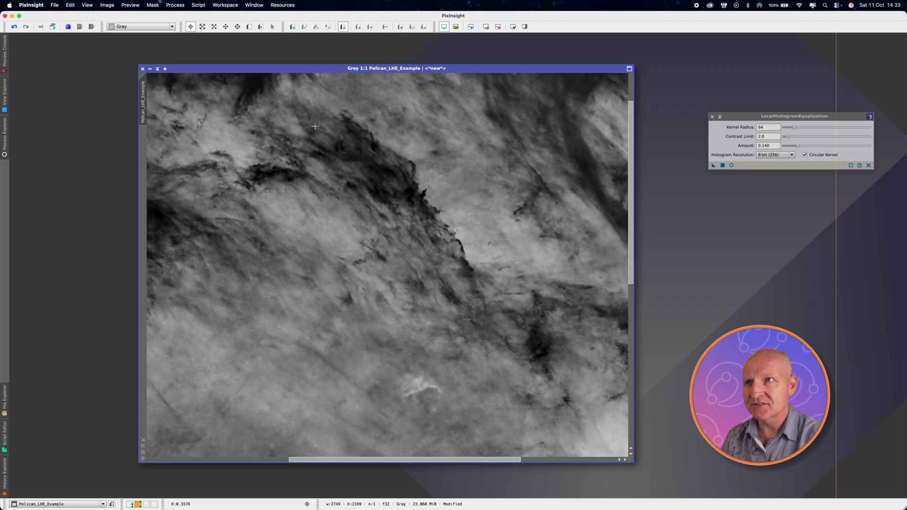
{"action": "left_click", "coordinate": [731, 165]}
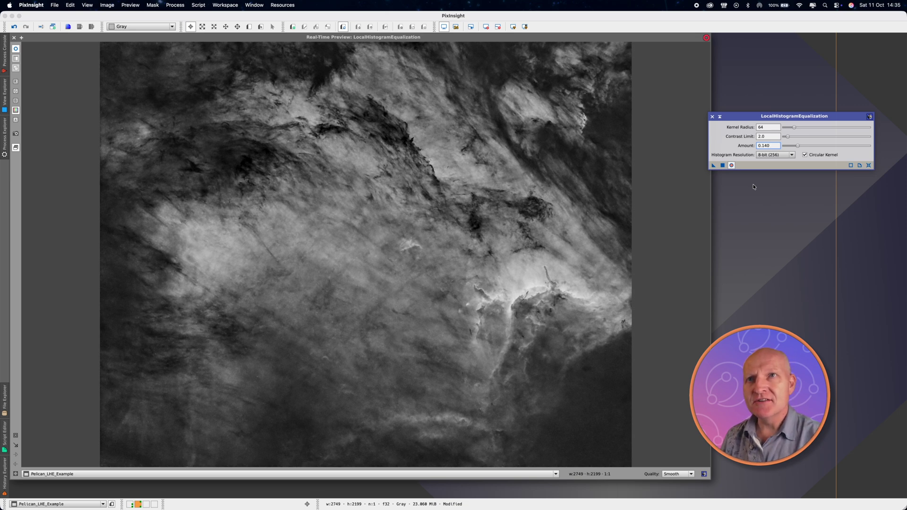
Set Kernel Radius to 390 and reopen the live Pelican preview with that radius.
{"action": "left_click_drag", "start_coordinate": [794, 127], "coordinate": [847, 128]}
{"action": "left_click", "coordinate": [731, 165]}
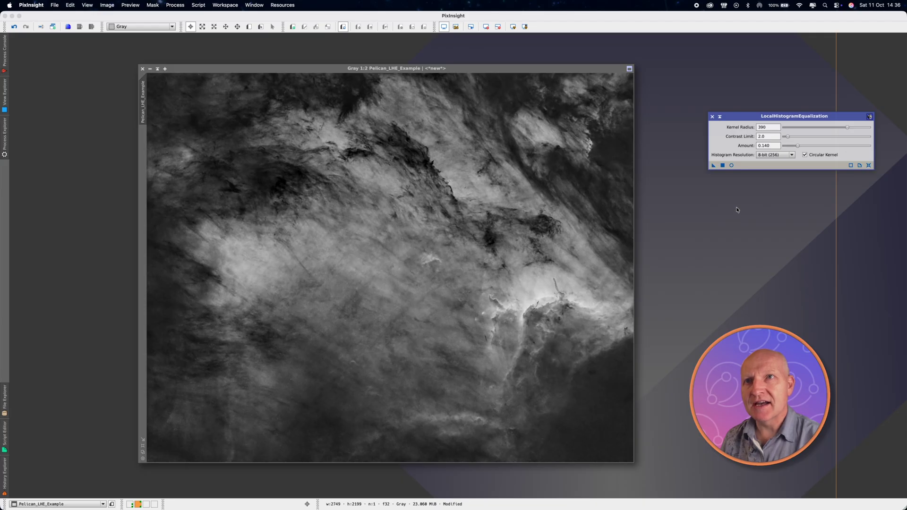
{"action": "left_click", "coordinate": [732, 166]}
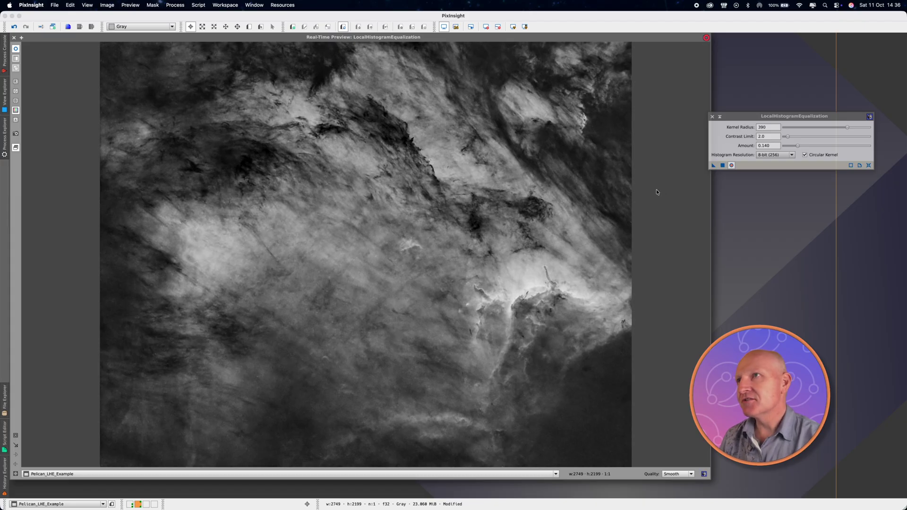
{"action": "left_click", "coordinate": [4, 94]}
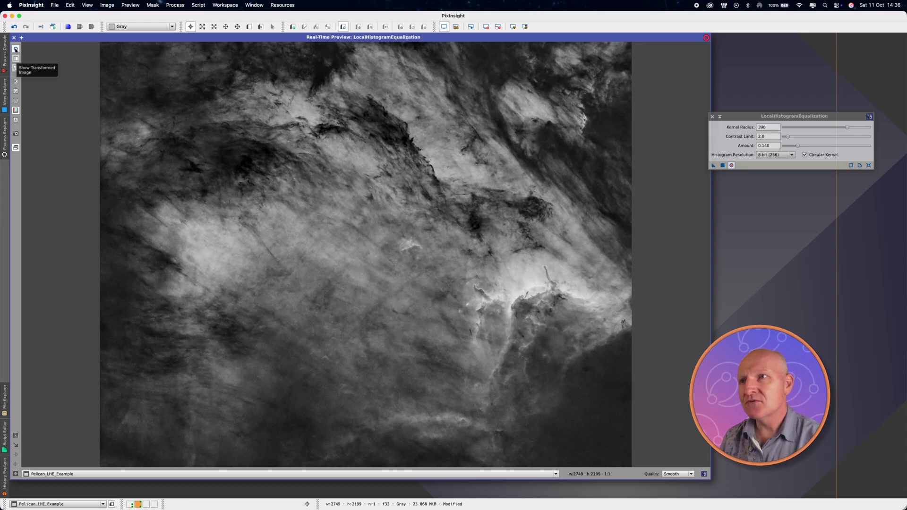
Compare the radius-390 preview against the original twice, then apply it to Pelican_LHE_Example.
{"action": "left_click", "coordinate": [16, 49]}
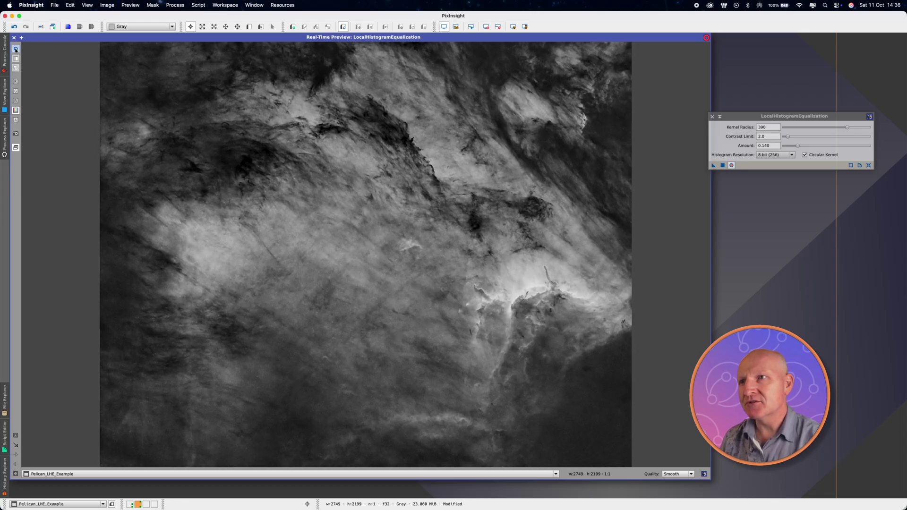
{"action": "left_click", "coordinate": [16, 50]}
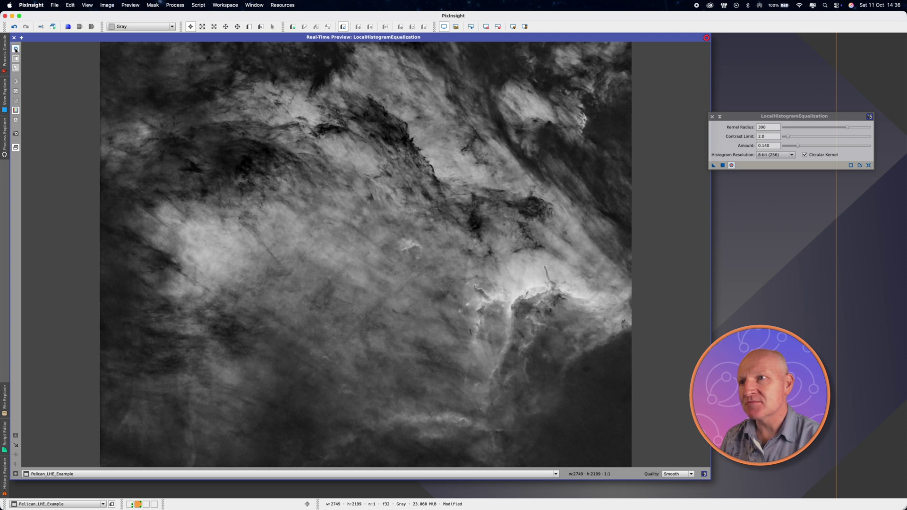
{"action": "left_click", "coordinate": [16, 49]}
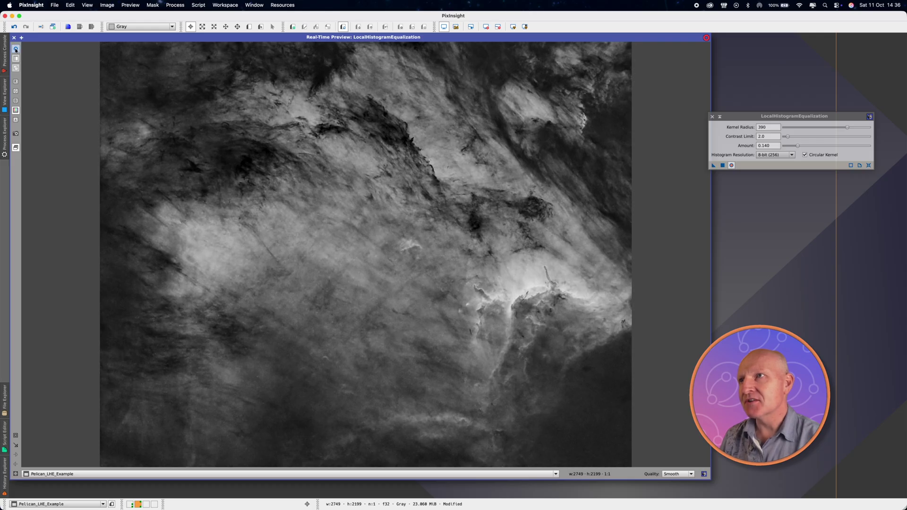
{"action": "left_click", "coordinate": [16, 49]}
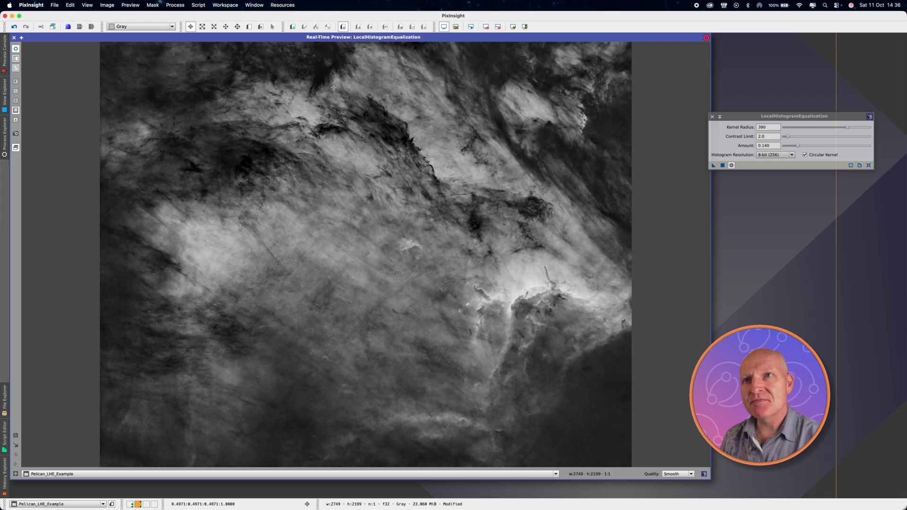
{"action": "left_click", "coordinate": [724, 166]}
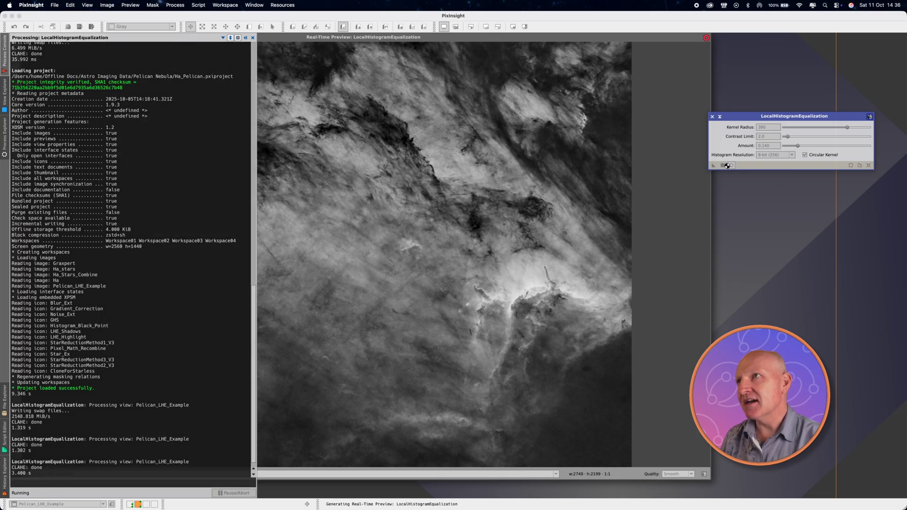
Close the live preview of the radius-390 equalization on the Pelican image.
{"action": "left_click", "coordinate": [499, 169]}
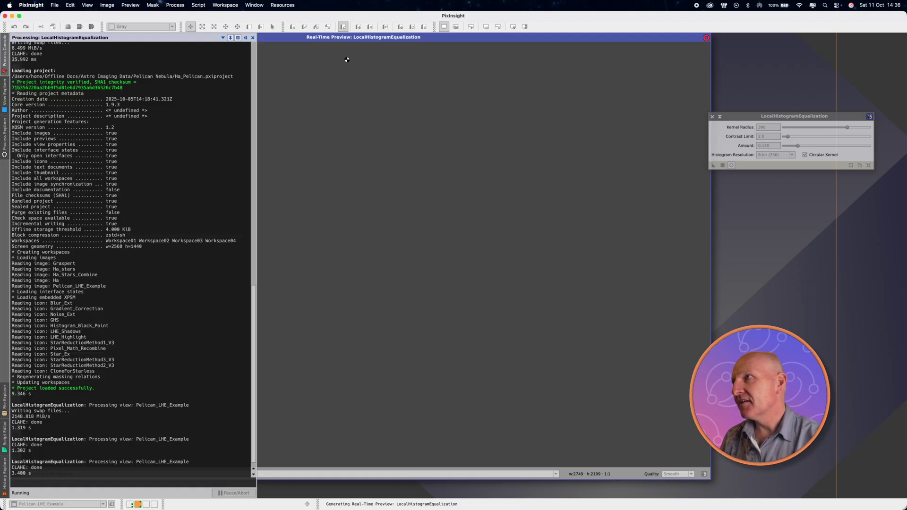
{"action": "key", "text": "Escape"}
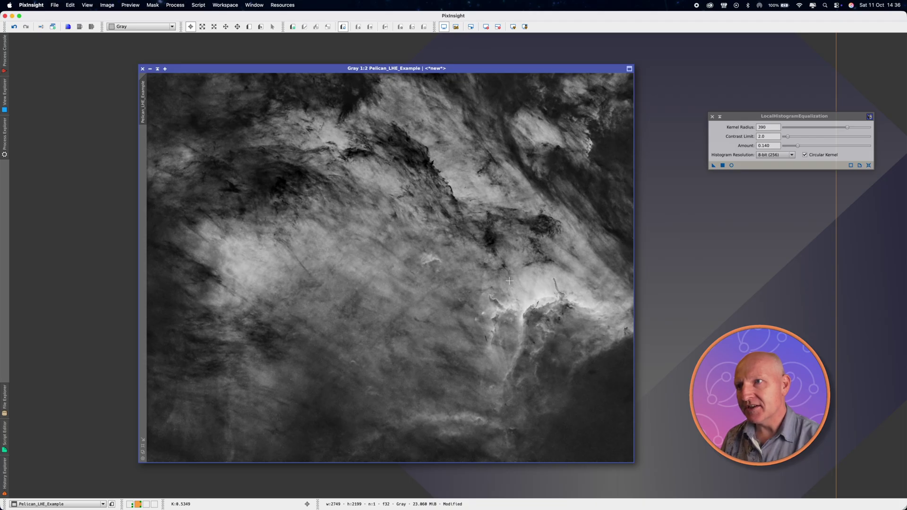
{"action": "scroll", "coordinate": [510, 281], "scroll_direction": "up", "scroll_amount": 1}
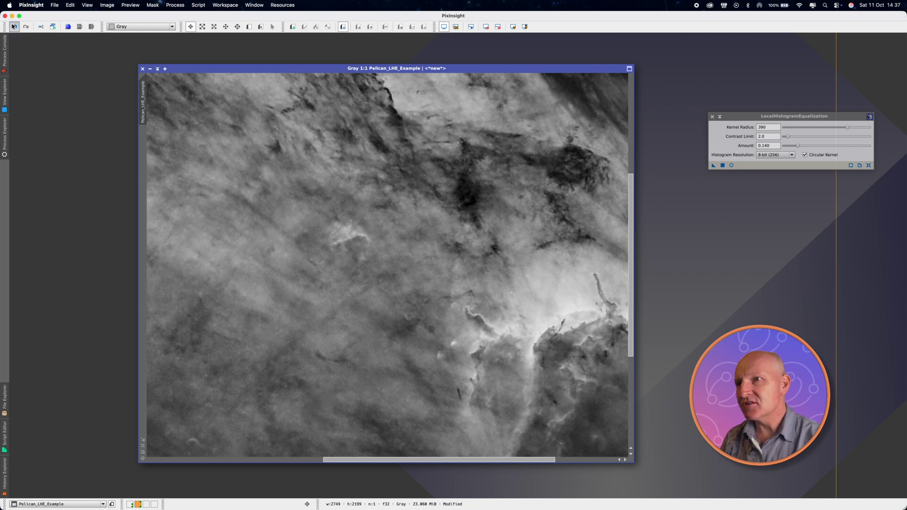
Toggle Undo/Redo to compare Pelican with the original, ending with the radius-390 result applied.
{"action": "left_click", "coordinate": [14, 26]}
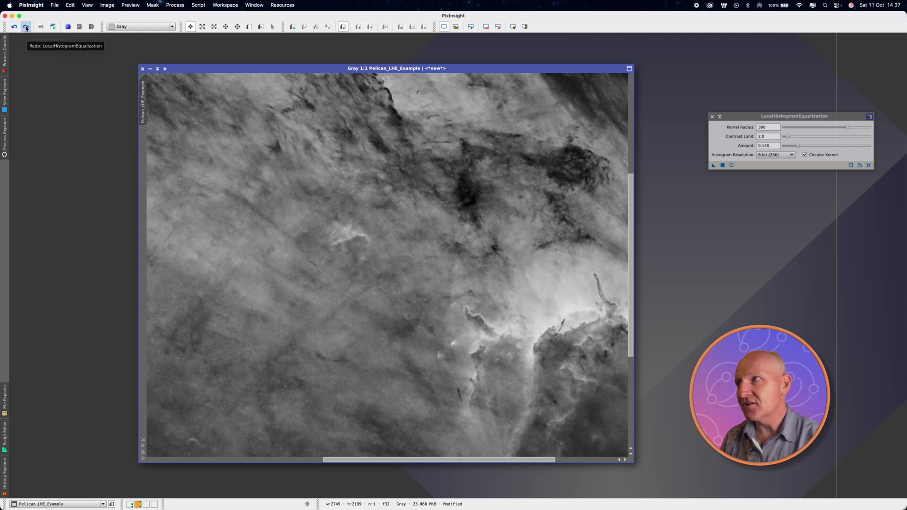
{"action": "left_click", "coordinate": [26, 27]}
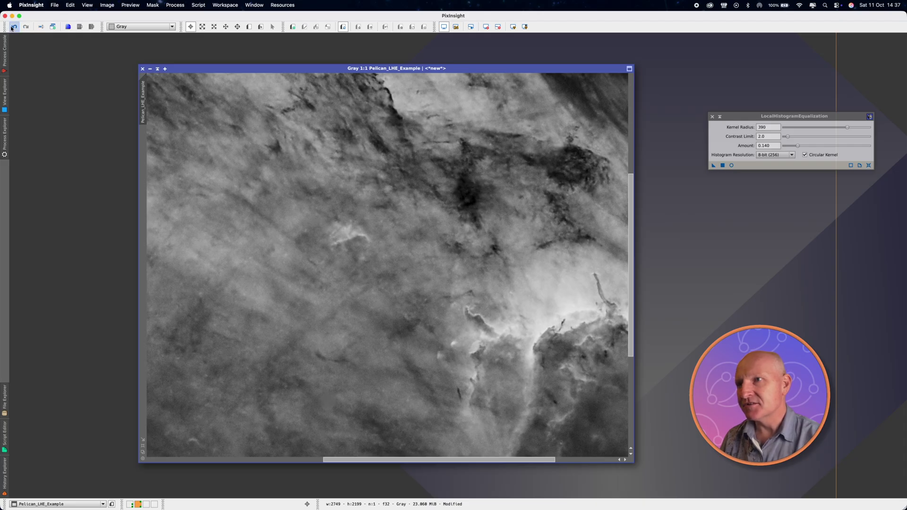
{"action": "left_click", "coordinate": [12, 27]}
{"action": "left_click", "coordinate": [25, 26]}
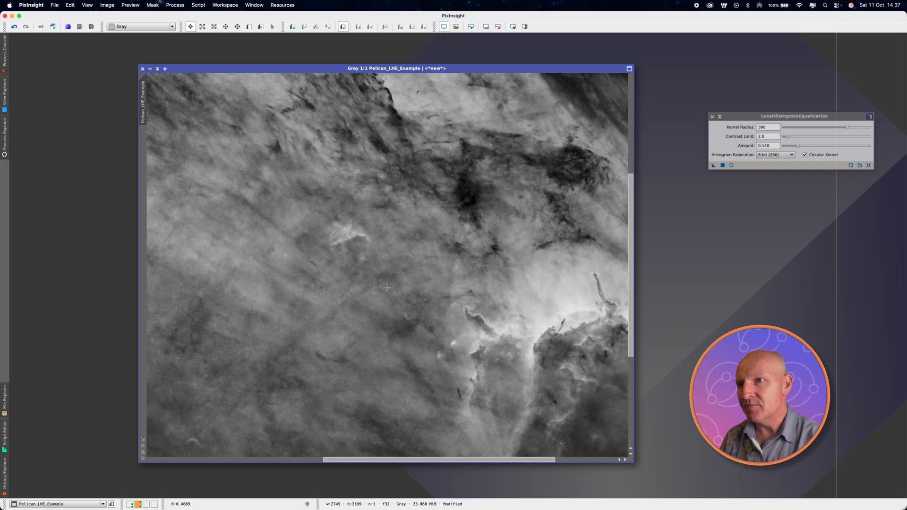
{"action": "left_click", "coordinate": [11, 28]}
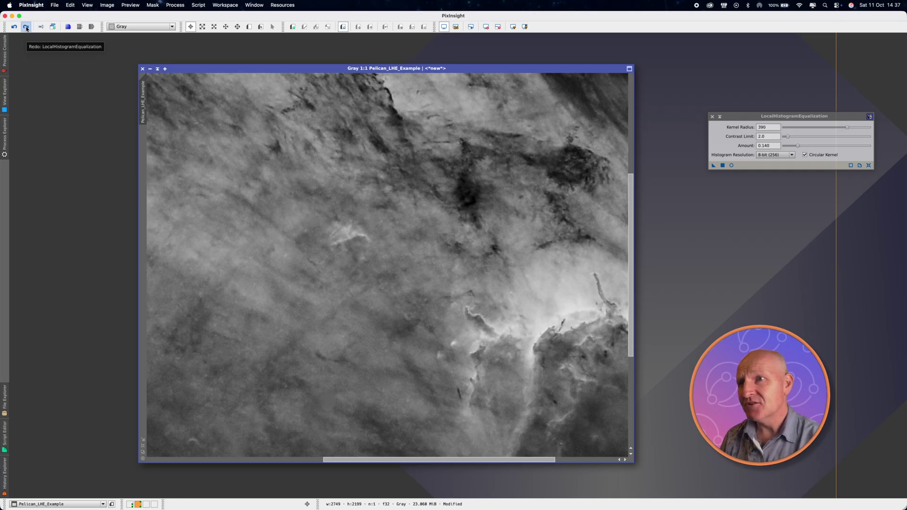
{"action": "left_click", "coordinate": [26, 28]}
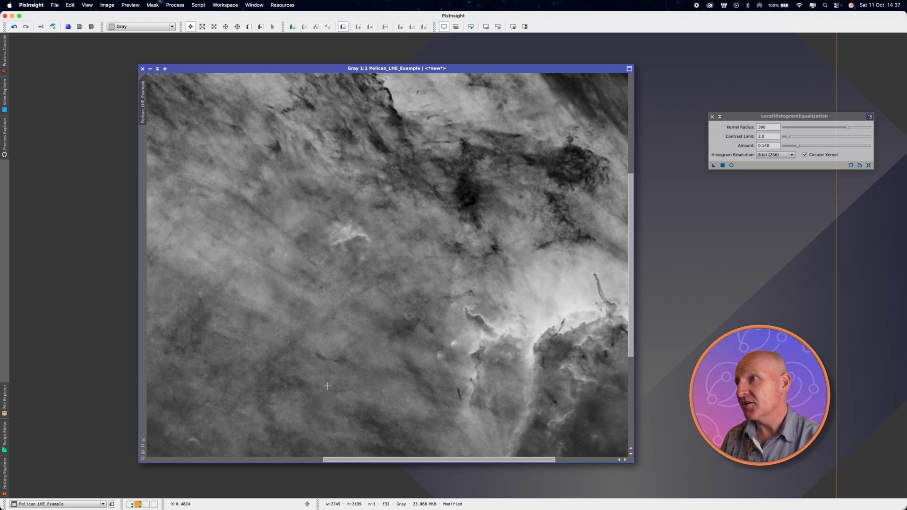
{"action": "left_click", "coordinate": [14, 27]}
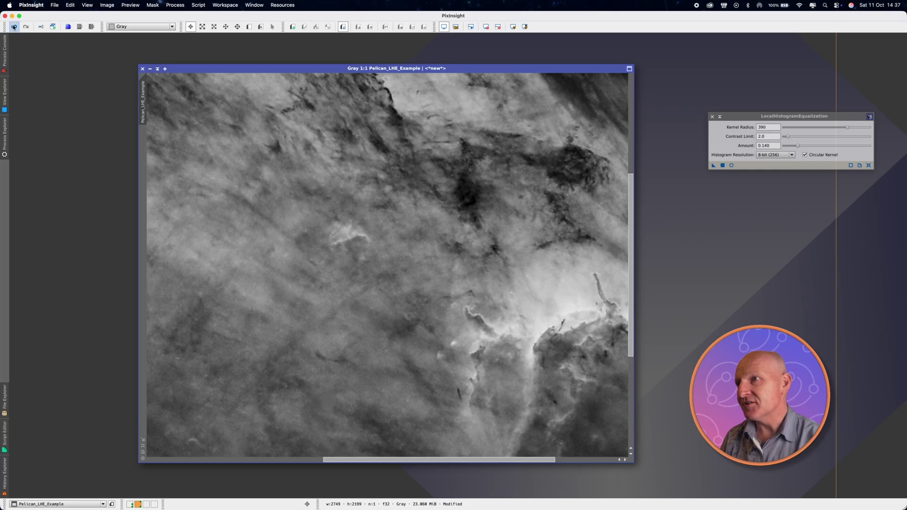
{"action": "left_click", "coordinate": [24, 31]}
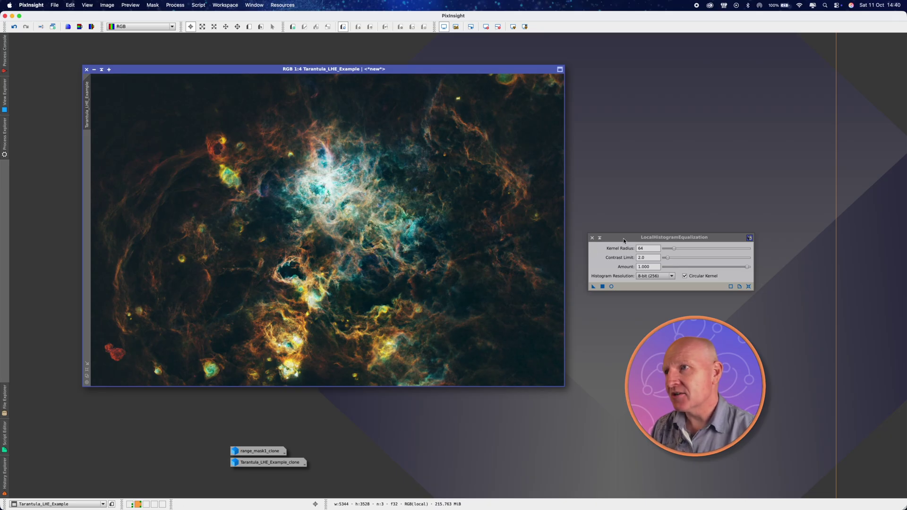
{"action": "left_click_drag", "start_coordinate": [624, 239], "coordinate": [627, 216]}
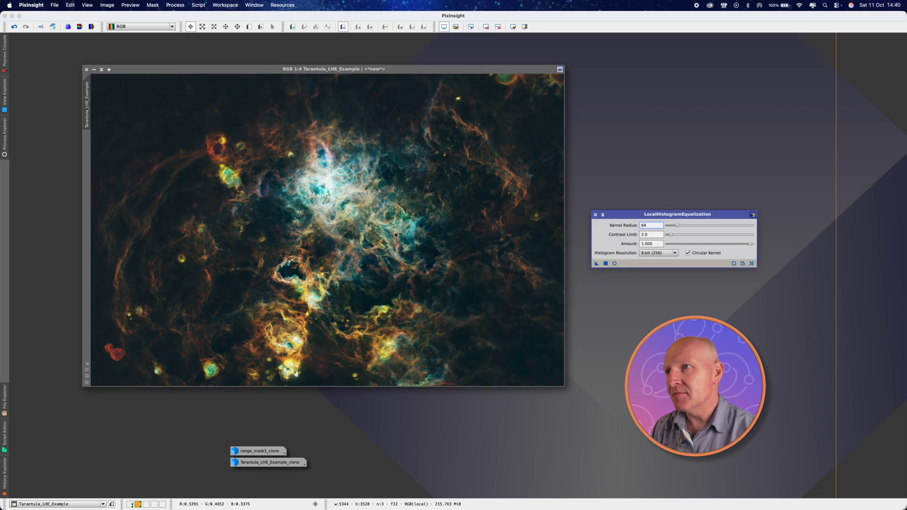
{"action": "left_click", "coordinate": [358, 243]}
{"action": "scroll", "coordinate": [359, 243], "scroll_direction": "up", "scroll_amount": 2}
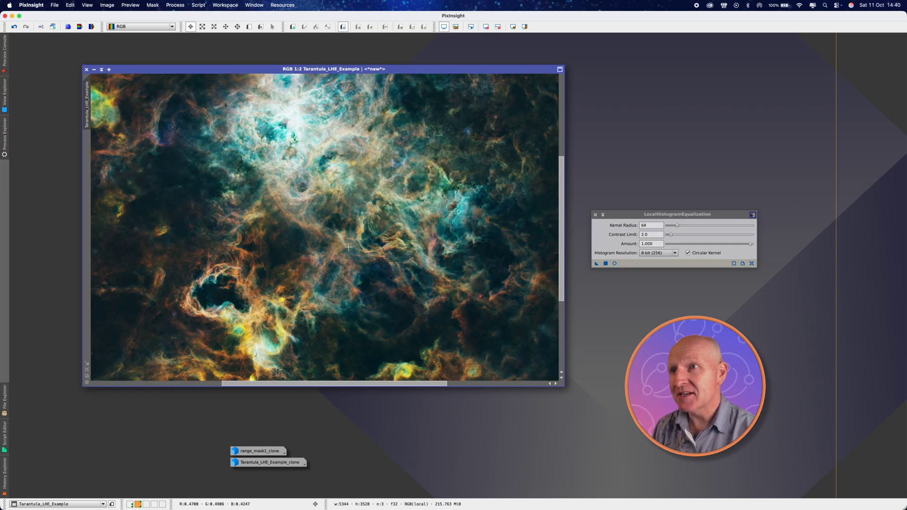
{"action": "scroll", "coordinate": [348, 247], "scroll_direction": "down", "scroll_amount": 1}
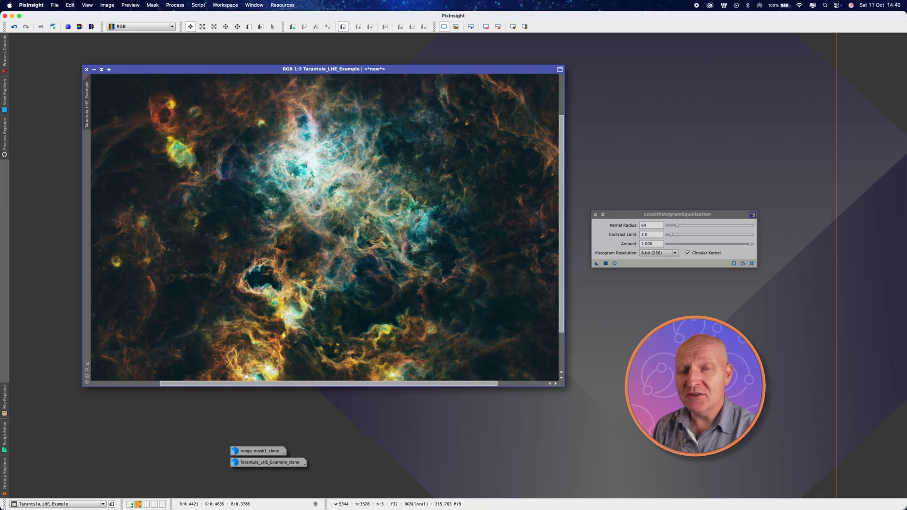
{"action": "scroll", "coordinate": [348, 247], "scroll_direction": "down", "scroll_amount": 1}
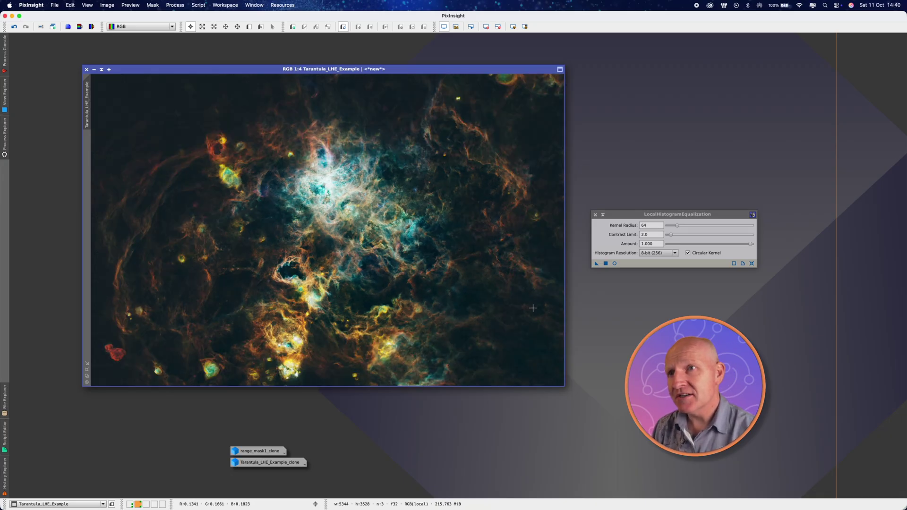
Preview Tarantula equalization with Amount lowered to 0.160, comparing against the original image.
{"action": "left_click", "coordinate": [614, 264]}
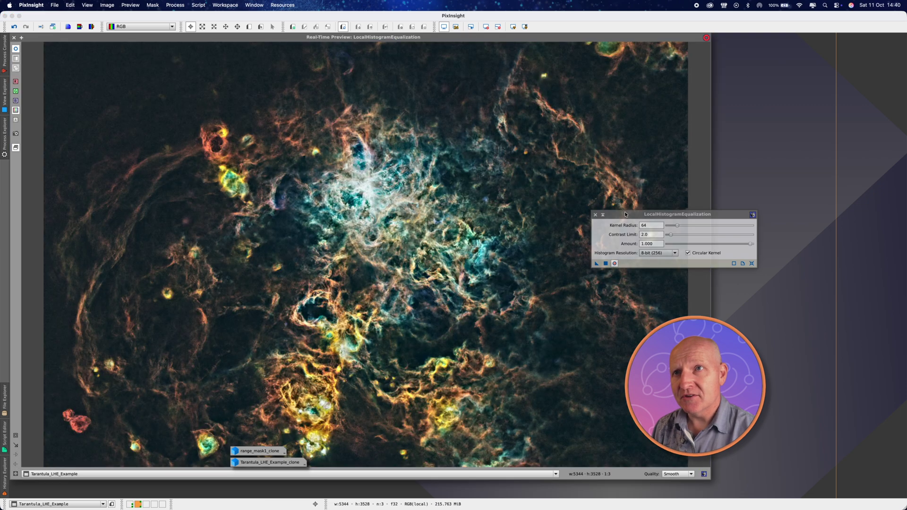
{"action": "left_click_drag", "start_coordinate": [624, 213], "coordinate": [656, 198]}
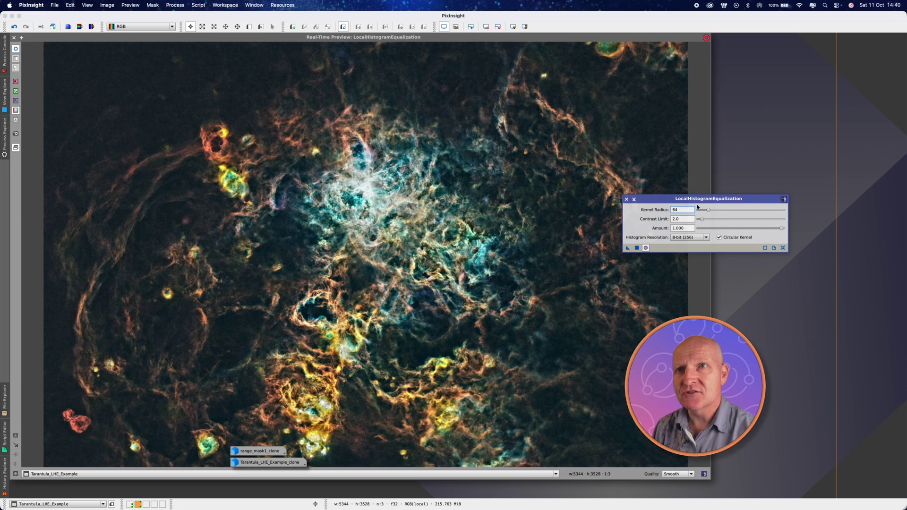
{"action": "left_click_drag", "start_coordinate": [711, 197], "coordinate": [783, 154]}
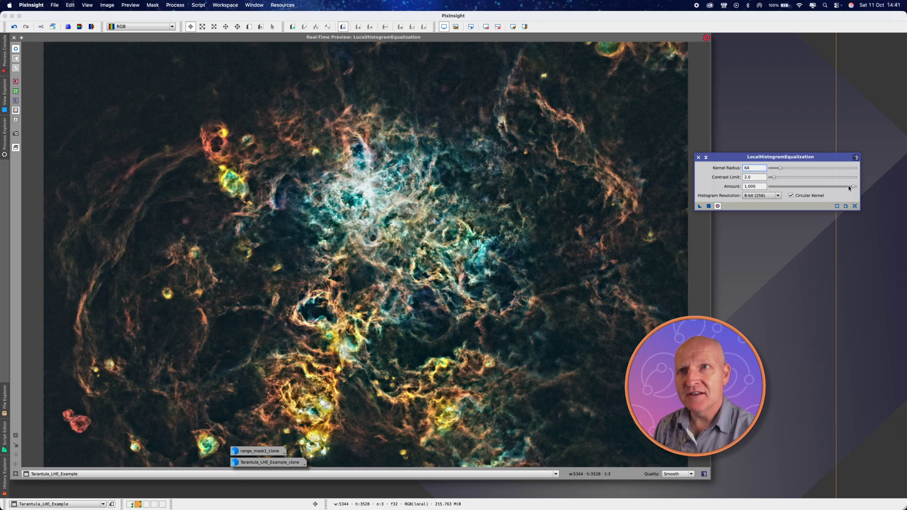
{"action": "left_click_drag", "start_coordinate": [853, 187], "coordinate": [787, 190]}
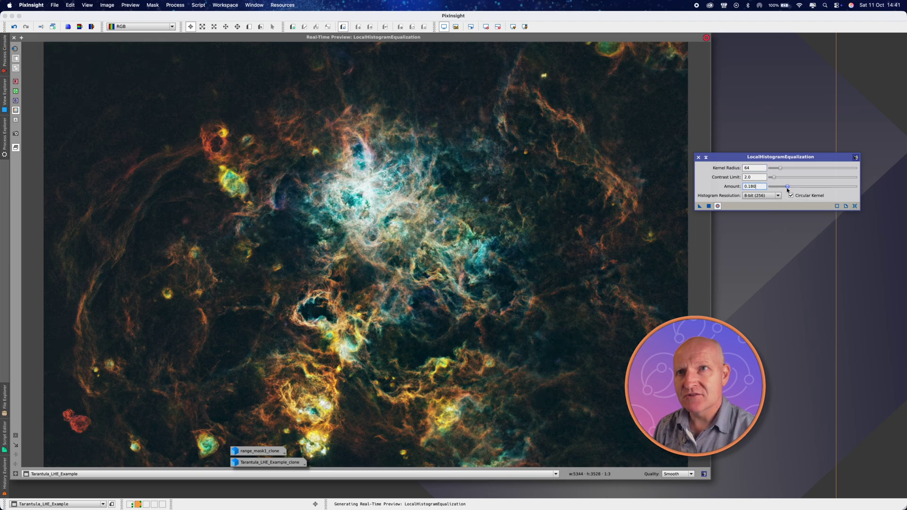
{"action": "left_click_drag", "start_coordinate": [787, 190], "coordinate": [786, 190]}
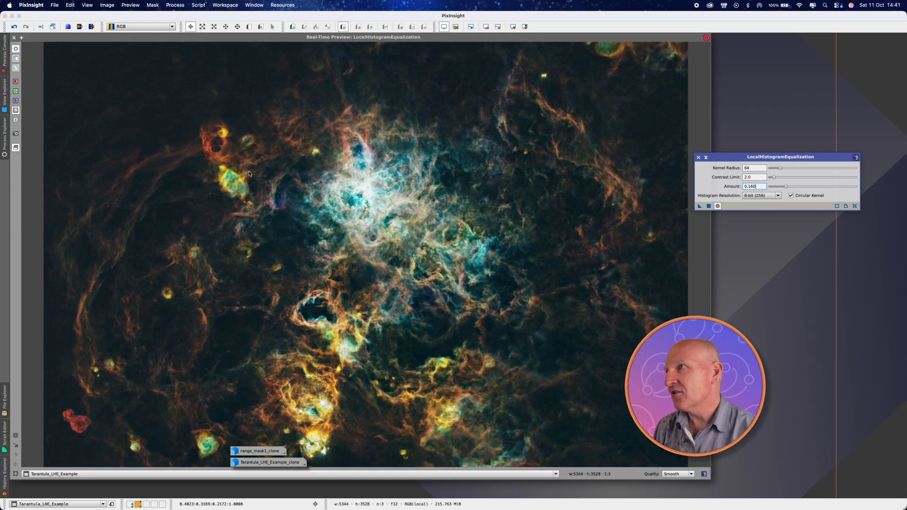
{"action": "left_click", "coordinate": [16, 49]}
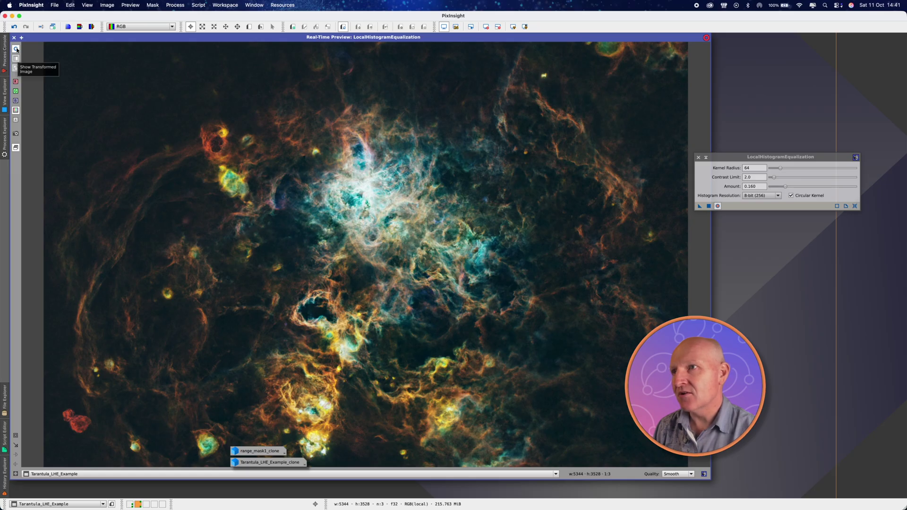
{"action": "left_click", "coordinate": [17, 49]}
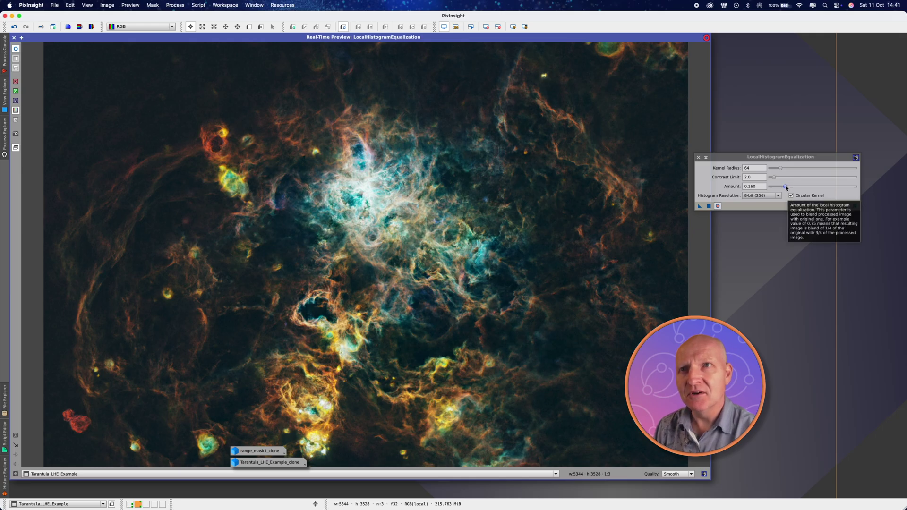
Fine-tune the equalization Amount to 0.140 against the original, then close the preview.
{"action": "left_click_drag", "start_coordinate": [787, 187], "coordinate": [783, 187]}
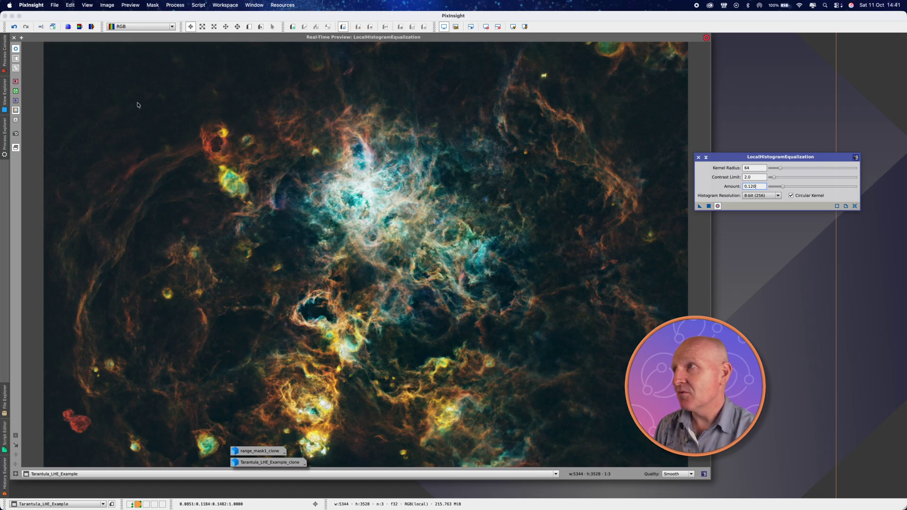
{"action": "left_click", "coordinate": [16, 51]}
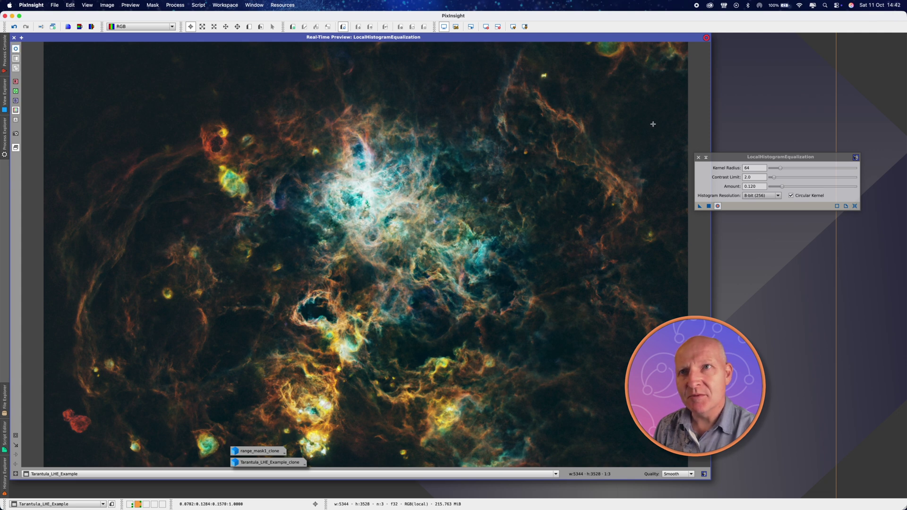
{"action": "left_click_drag", "start_coordinate": [782, 187], "coordinate": [784, 188]}
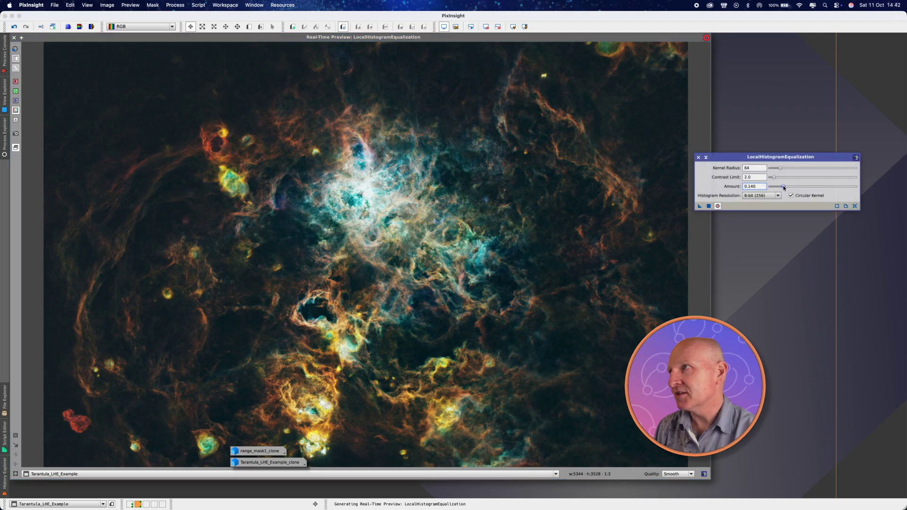
{"action": "left_click", "coordinate": [4, 51]}
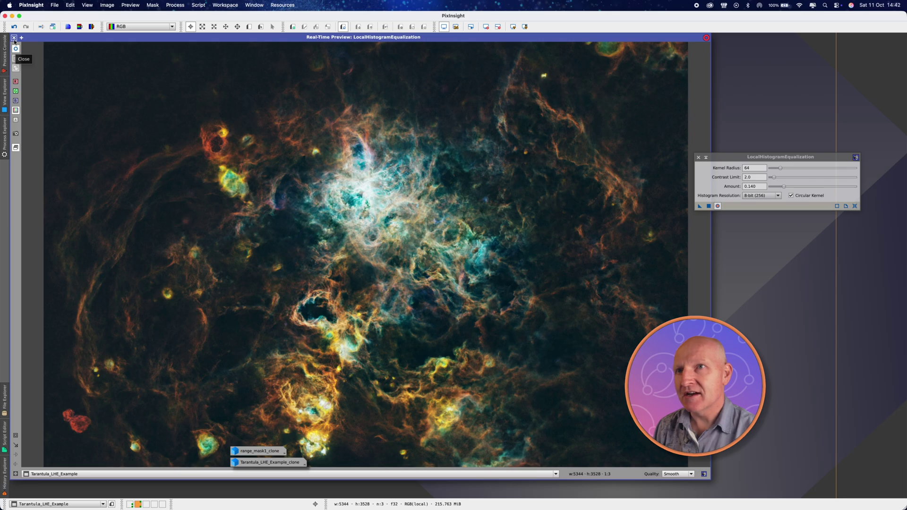
{"action": "left_click", "coordinate": [14, 37]}
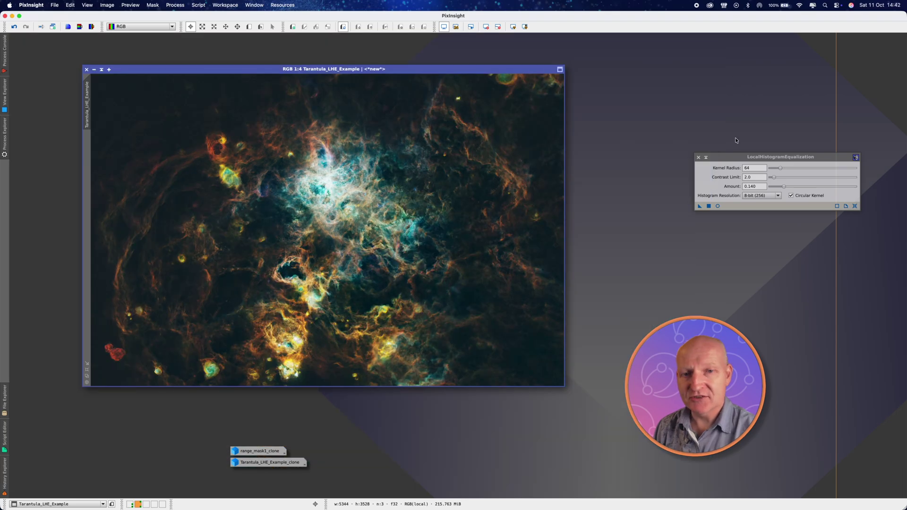
Apply the radius-64, Amount 0.140 pass to Tarantula, compare it, and reopen the preview.
{"action": "left_click", "coordinate": [709, 205]}
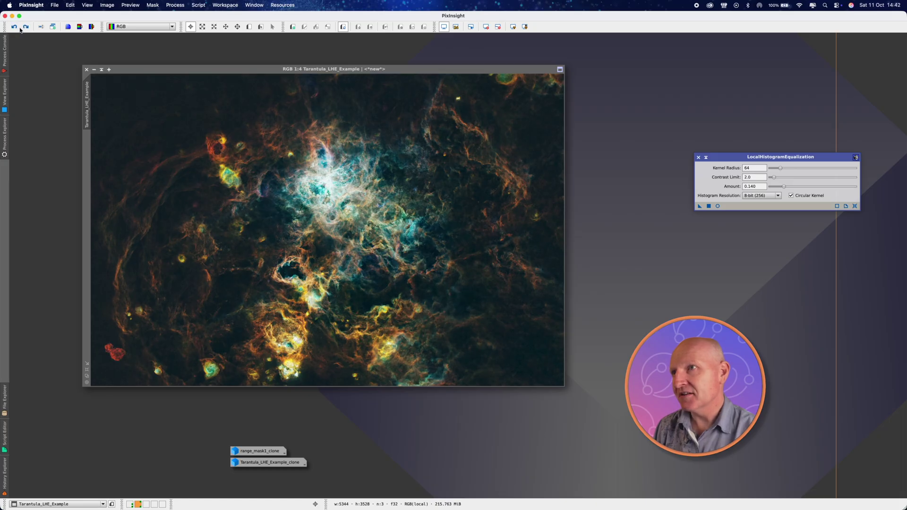
{"action": "left_click", "coordinate": [26, 27]}
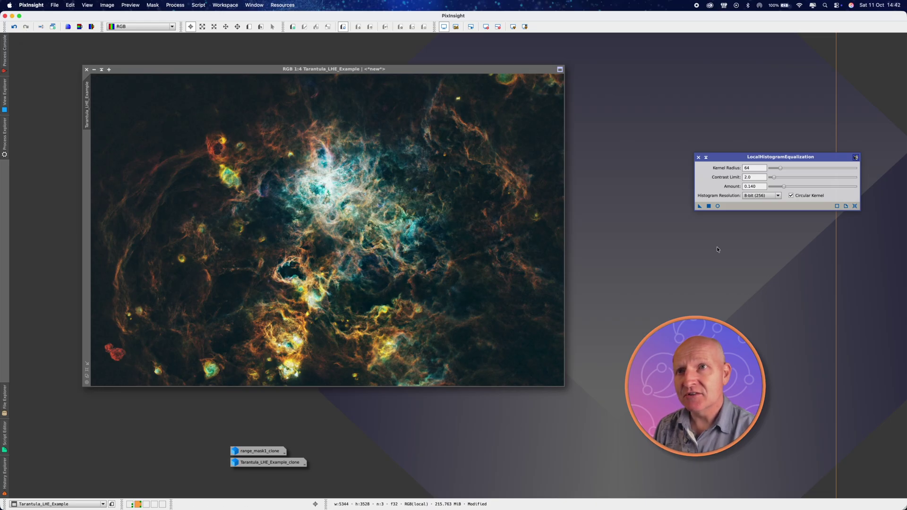
{"action": "left_click", "coordinate": [718, 206]}
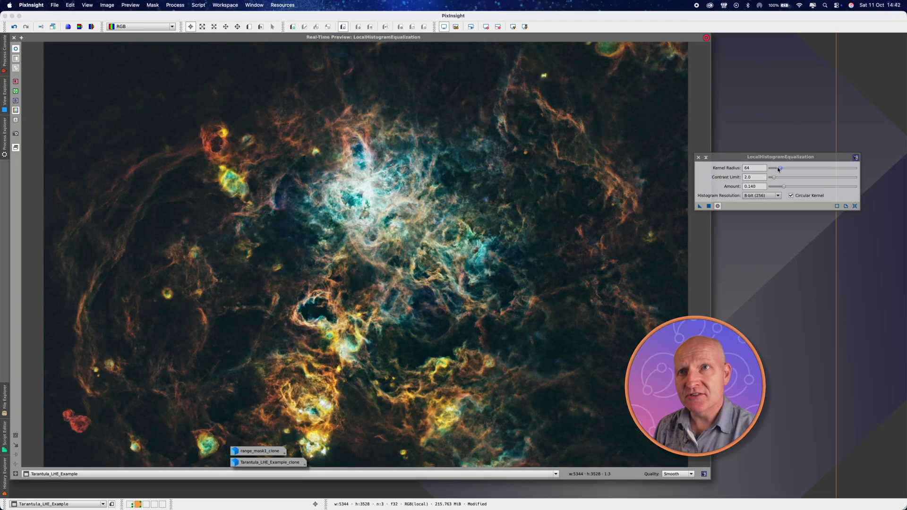
Raise Kernel Radius to 390 and apply the second equalization pass to Tarantula.
{"action": "left_click_drag", "start_coordinate": [780, 170], "coordinate": [834, 175]}
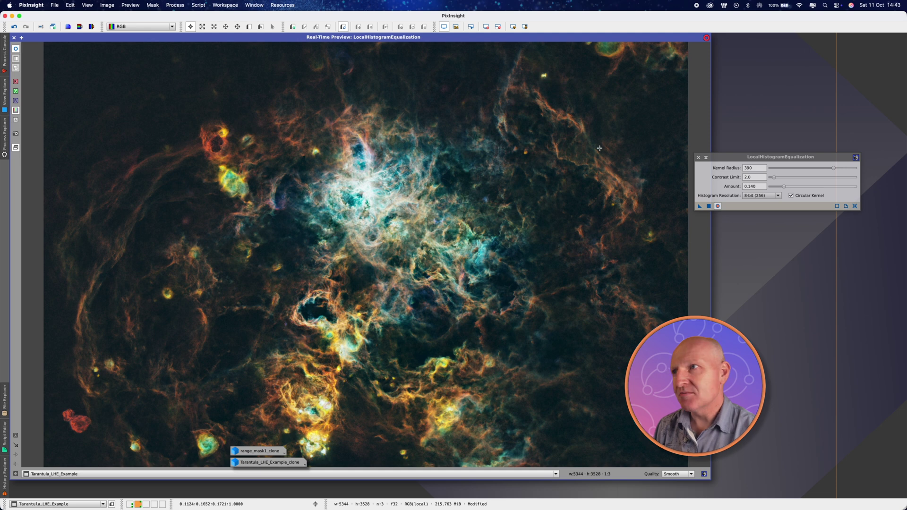
{"action": "left_click", "coordinate": [709, 206]}
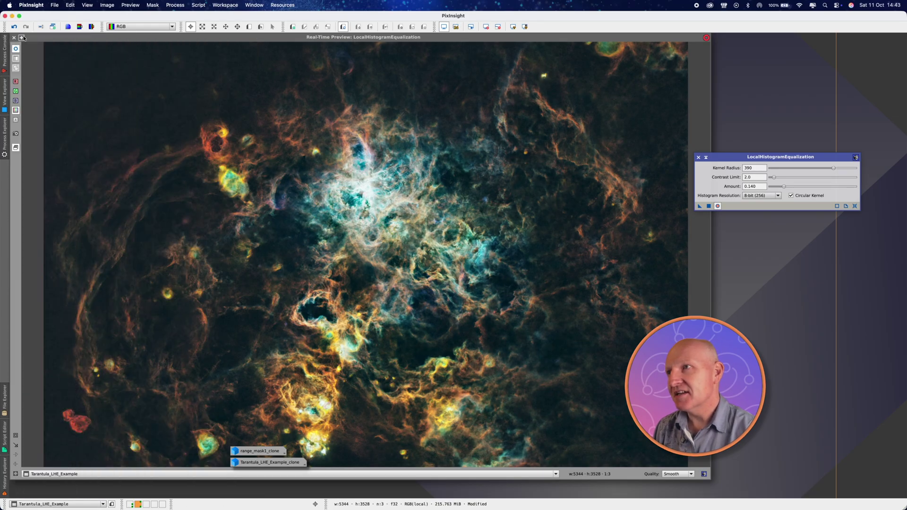
Close the preview and compare the zoomed-in Tarantula image with and without the second pass.
{"action": "left_click", "coordinate": [14, 38]}
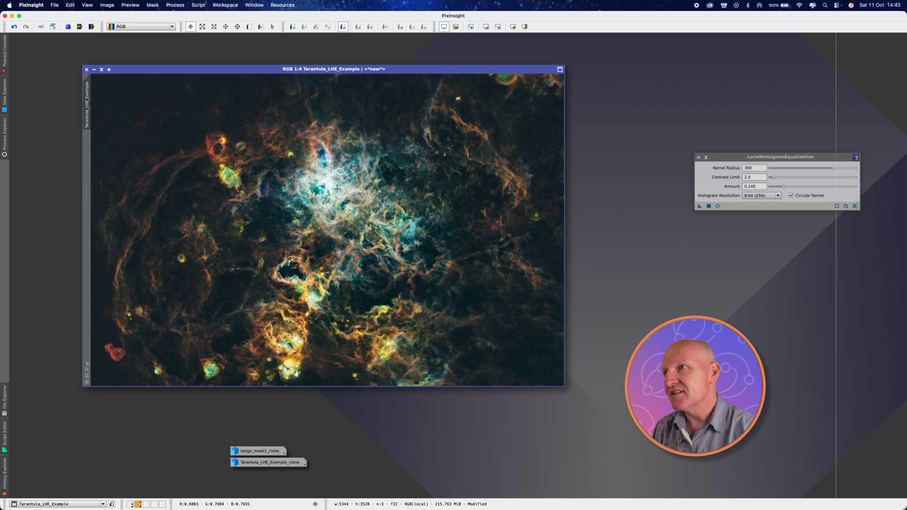
{"action": "scroll", "coordinate": [336, 188], "scroll_direction": "up", "scroll_amount": 1}
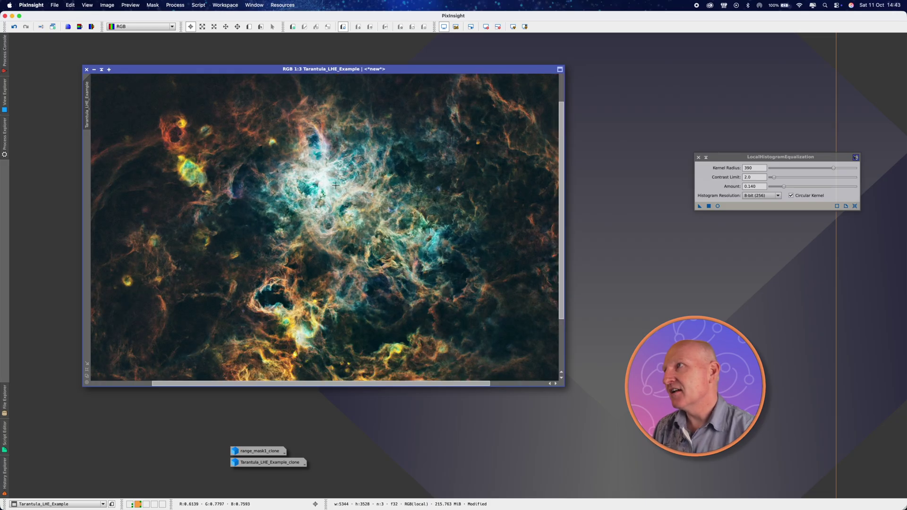
{"action": "scroll", "coordinate": [336, 187], "scroll_direction": "up", "scroll_amount": 1}
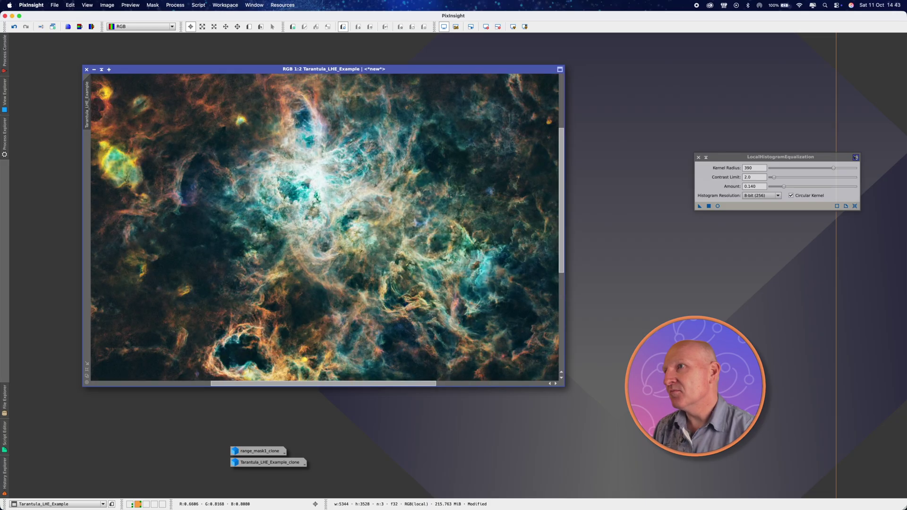
{"action": "left_click", "coordinate": [14, 27]}
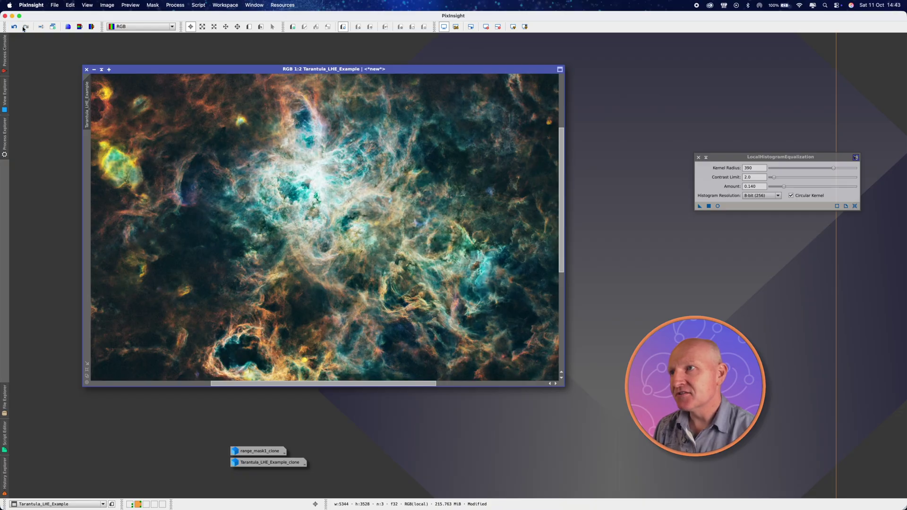
{"action": "scroll", "coordinate": [267, 173], "scroll_direction": "down", "scroll_amount": 1}
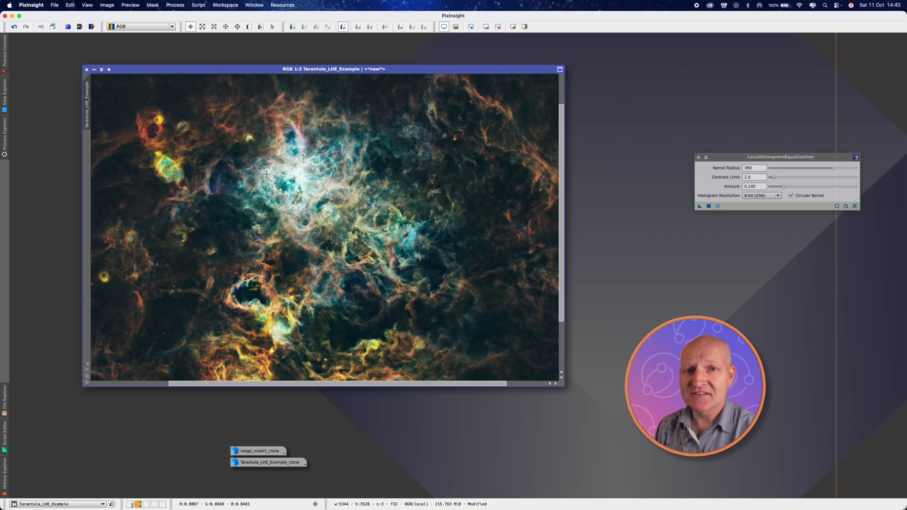
{"action": "scroll", "coordinate": [267, 174], "scroll_direction": "down", "scroll_amount": 1}
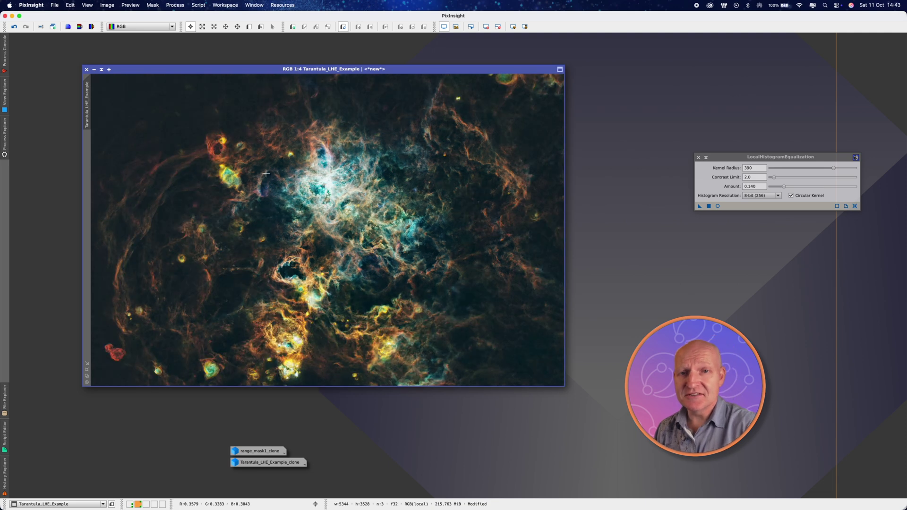